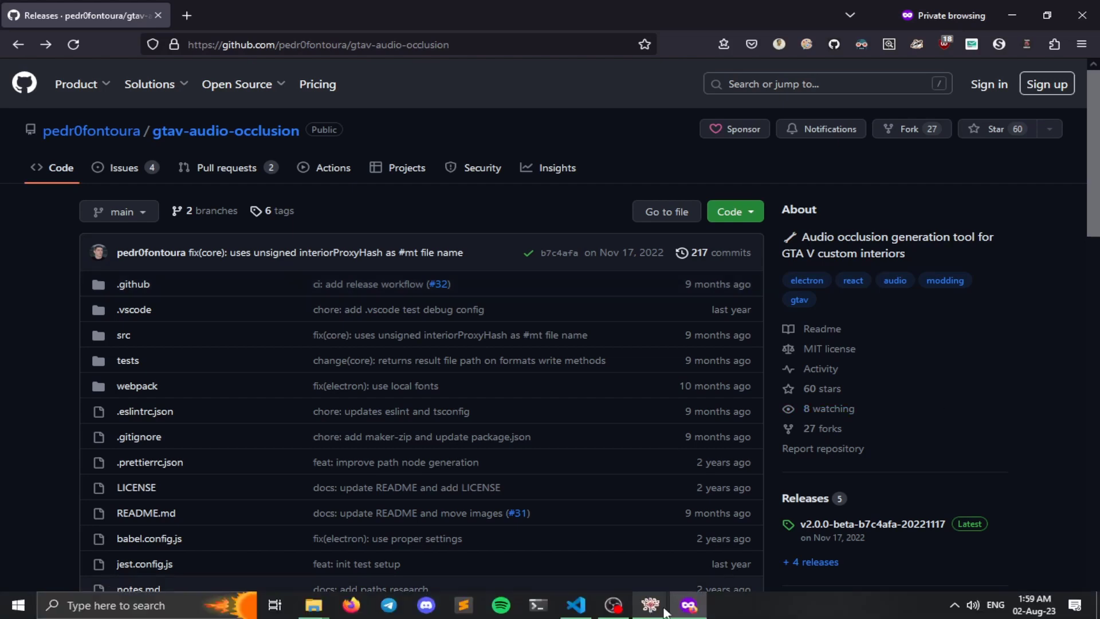
View the restaurant interior in CodeWalker, return to the gtav-audio-occlusion repository on GitHub and open its releases page.
{"action": "mouse_move", "coordinate": [649, 604]}
{"action": "left_click", "coordinate": [586, 553]}
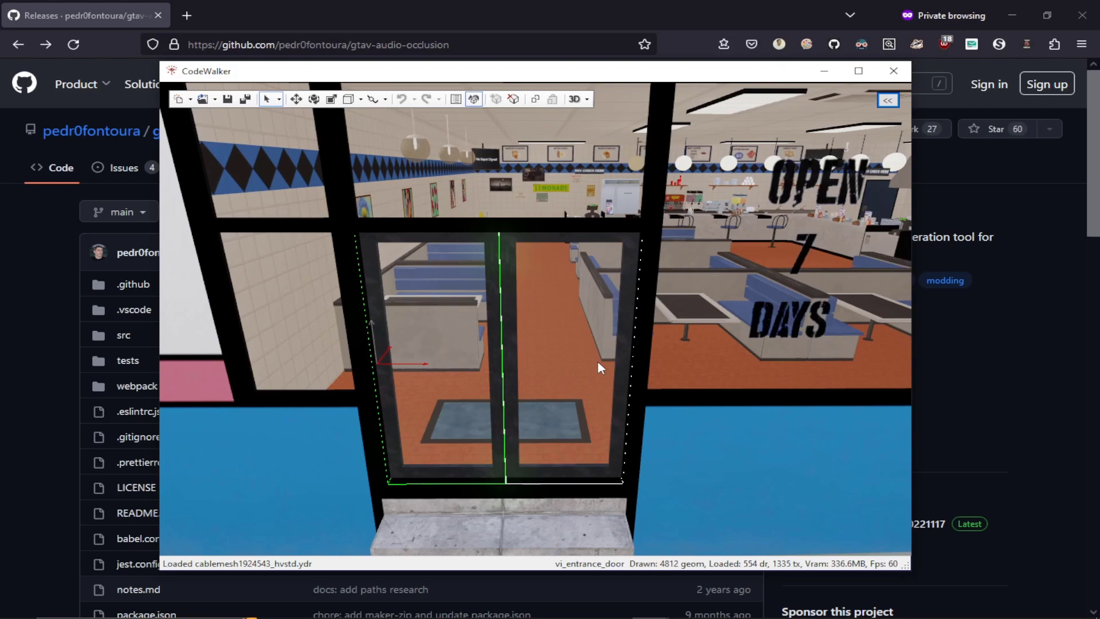
{"action": "key", "text": "alt+Tab"}
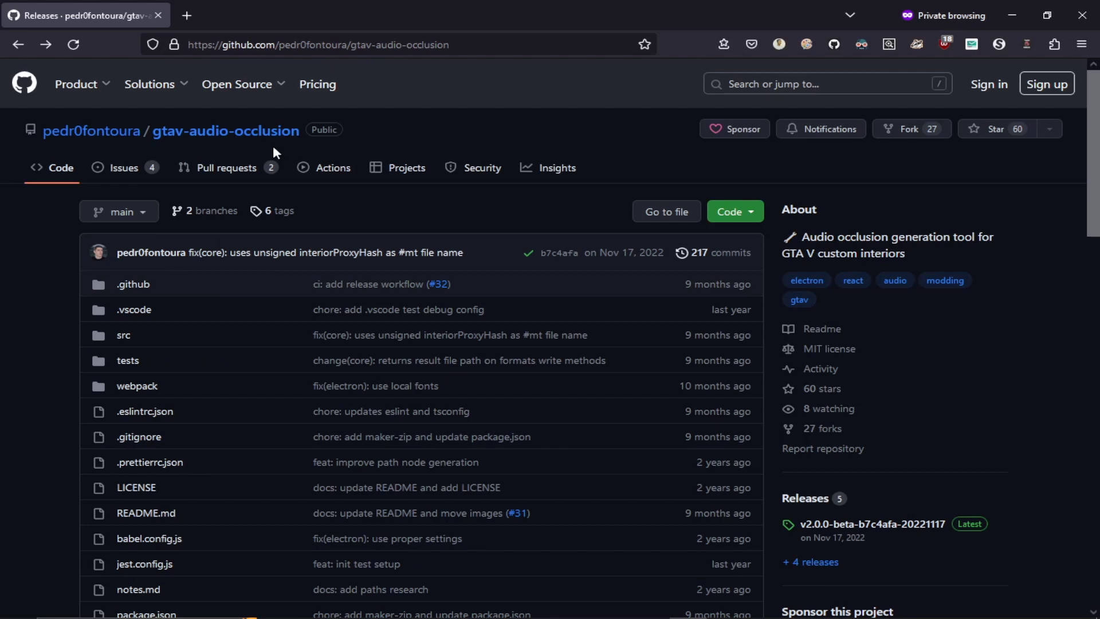
{"action": "left_click", "coordinate": [823, 503]}
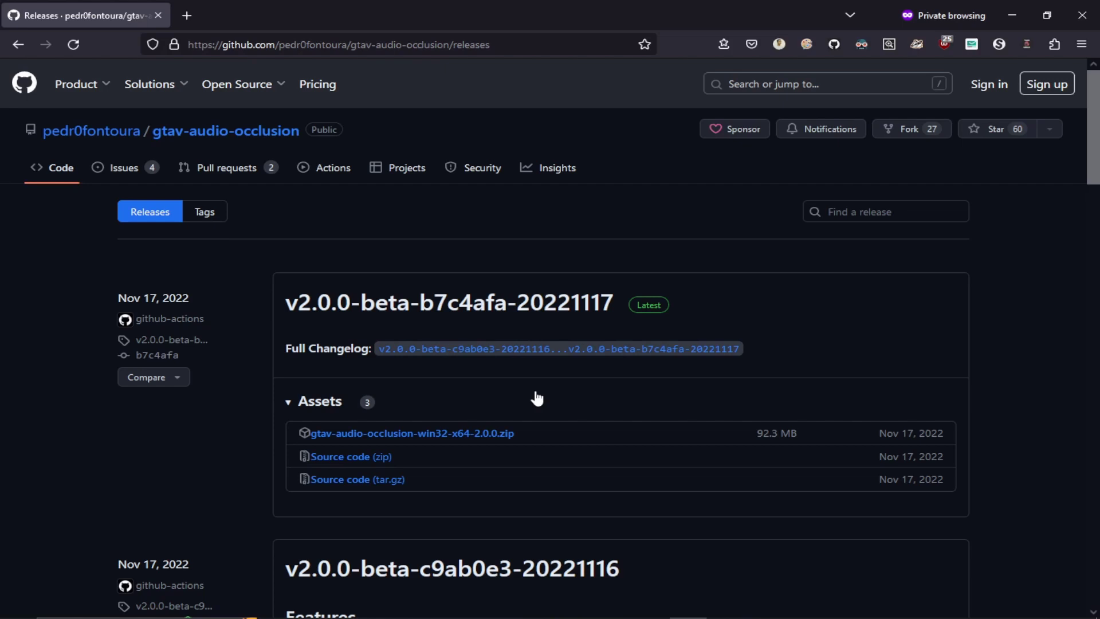
Launch CodeWalker RPF Explorer from the CodeWalker folder and put the folder window away.
{"action": "mouse_move", "coordinate": [337, 596]}
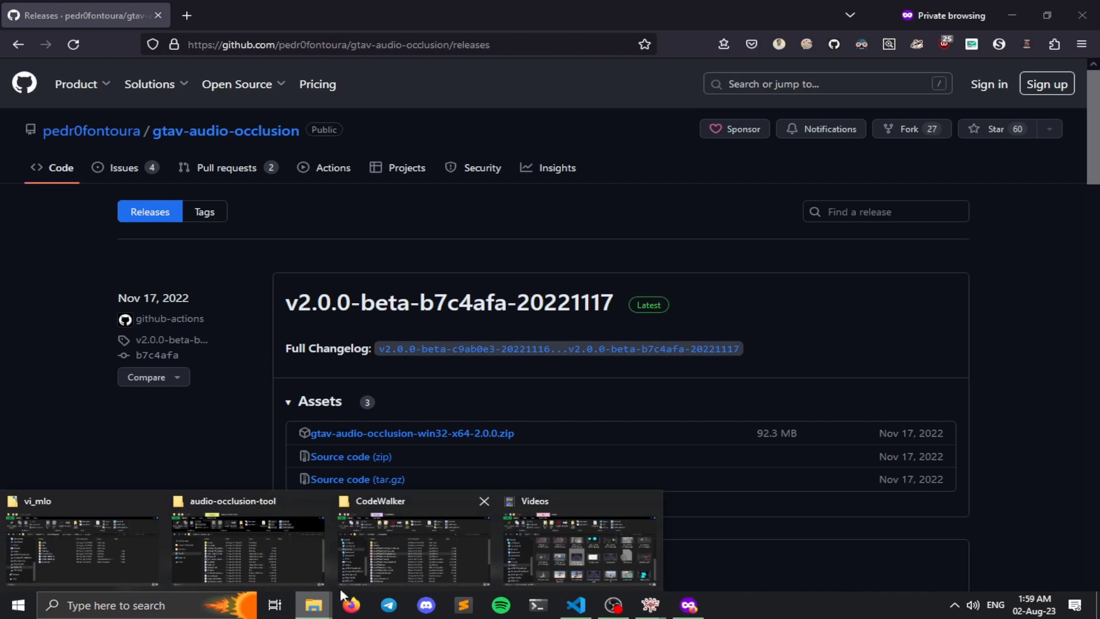
{"action": "left_click", "coordinate": [395, 550]}
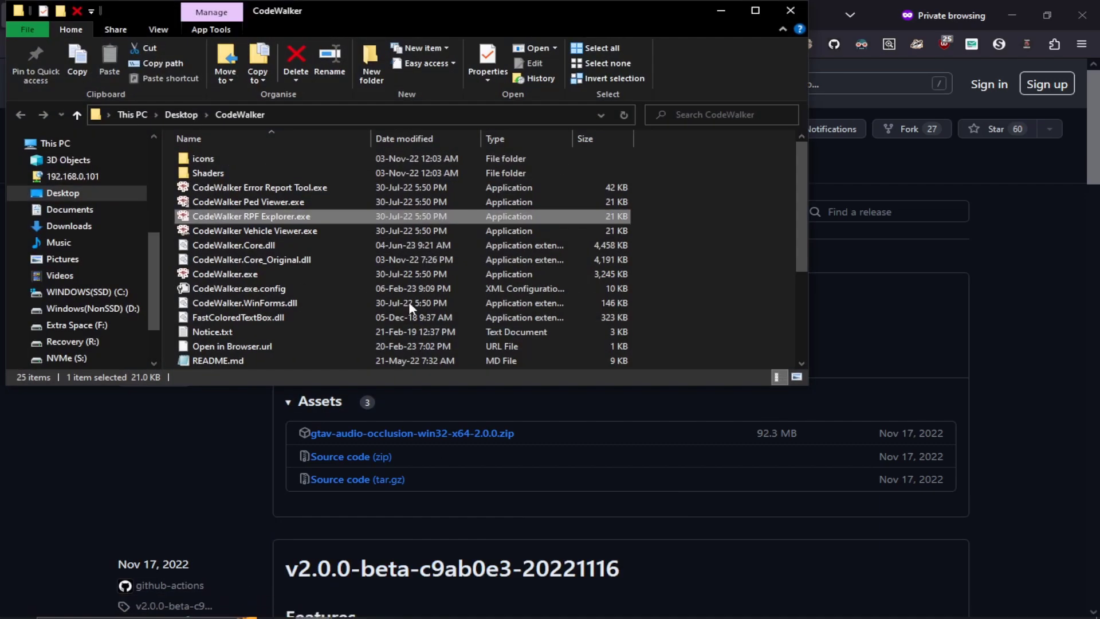
{"action": "double_click", "coordinate": [265, 220]}
{"action": "left_click", "coordinate": [720, 12]}
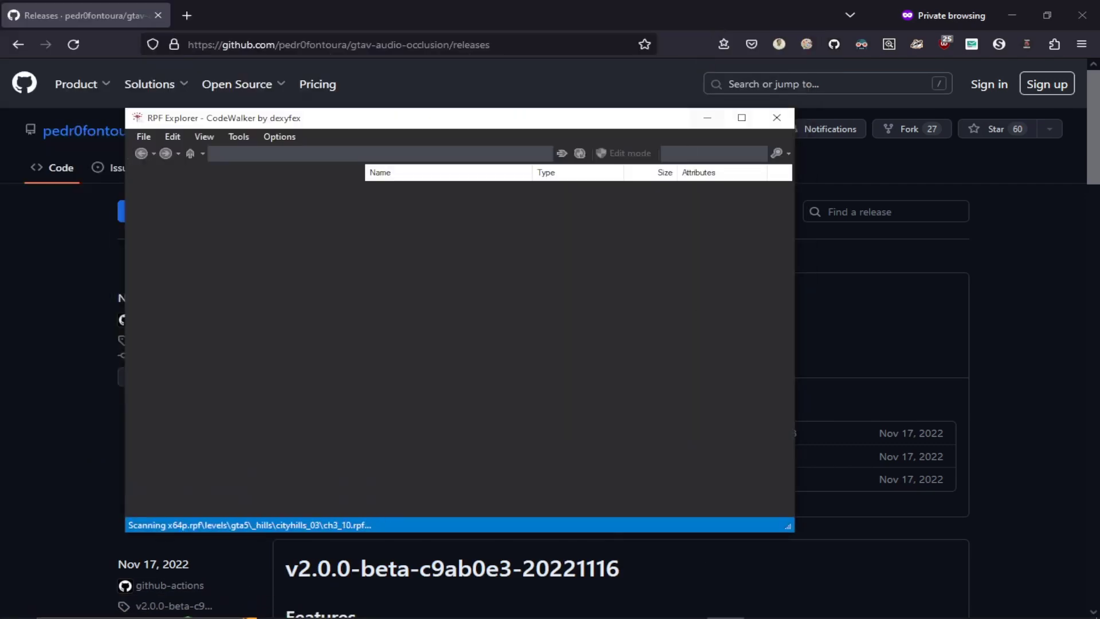
Switch to the CodeWalker project and review the vi_restaurant.ytyp and vi_restaurant_milo.ymap files, then put its windows away.
{"action": "mouse_move", "coordinate": [650, 609]}
{"action": "left_click", "coordinate": [641, 541]}
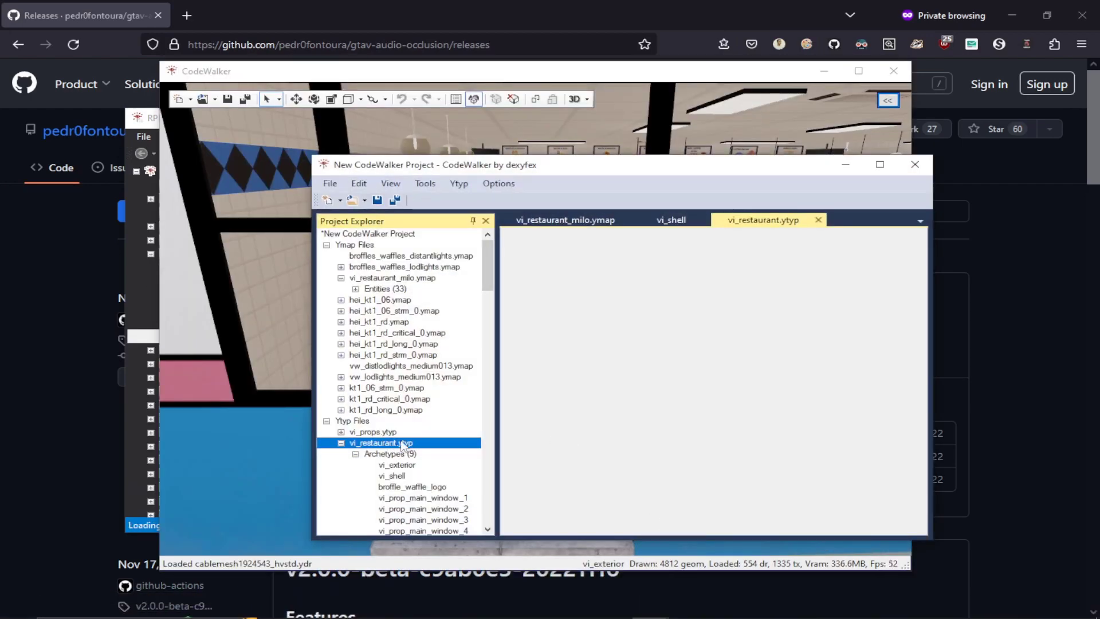
{"action": "left_click", "coordinate": [413, 278]}
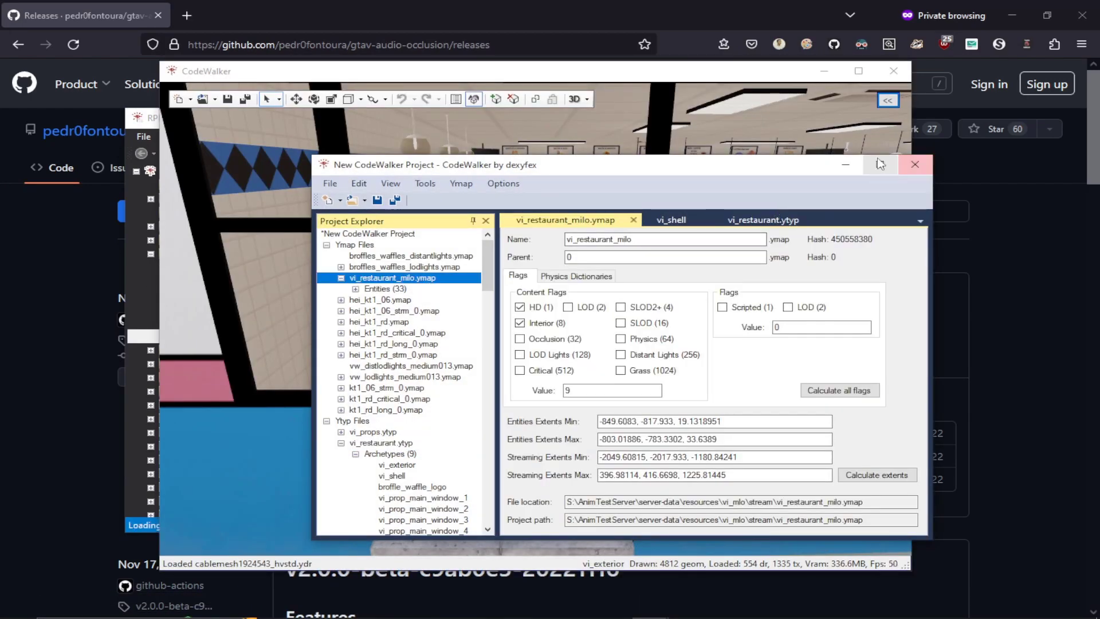
{"action": "left_click", "coordinate": [915, 165]}
{"action": "left_click", "coordinate": [824, 71]}
Start an XML export of vi_restaurant.ytyp and vi_restaurant_milo.ymap from dlcpacks, browsing to the audio-occlusion-tool folder on the Desktop.
{"action": "left_click_drag", "start_coordinate": [513, 269], "coordinate": [436, 214]}
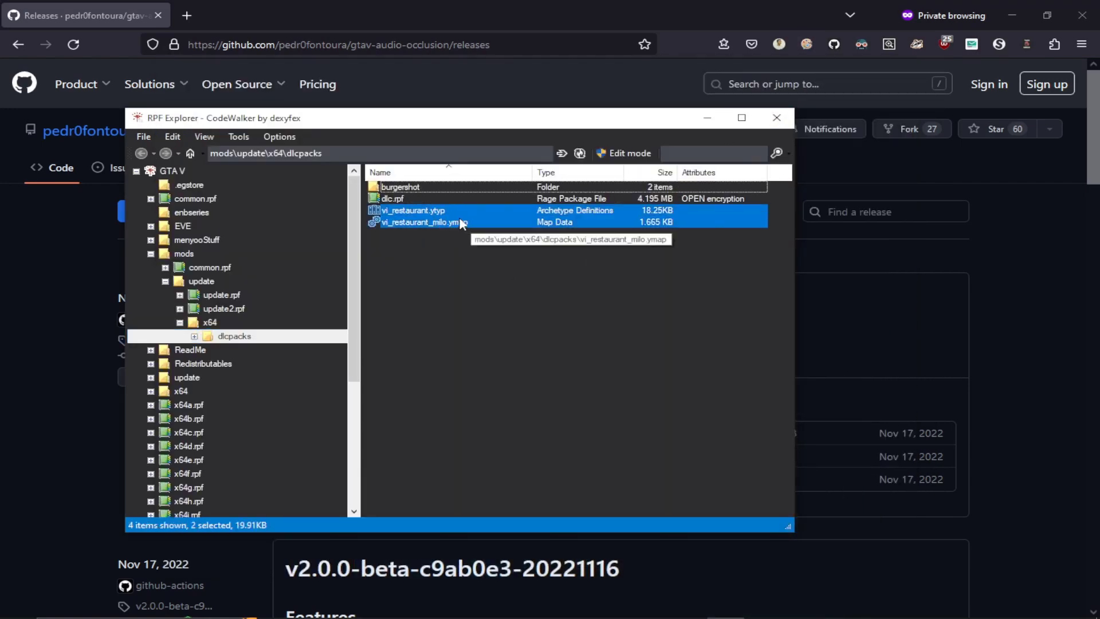
{"action": "right_click", "coordinate": [454, 219]}
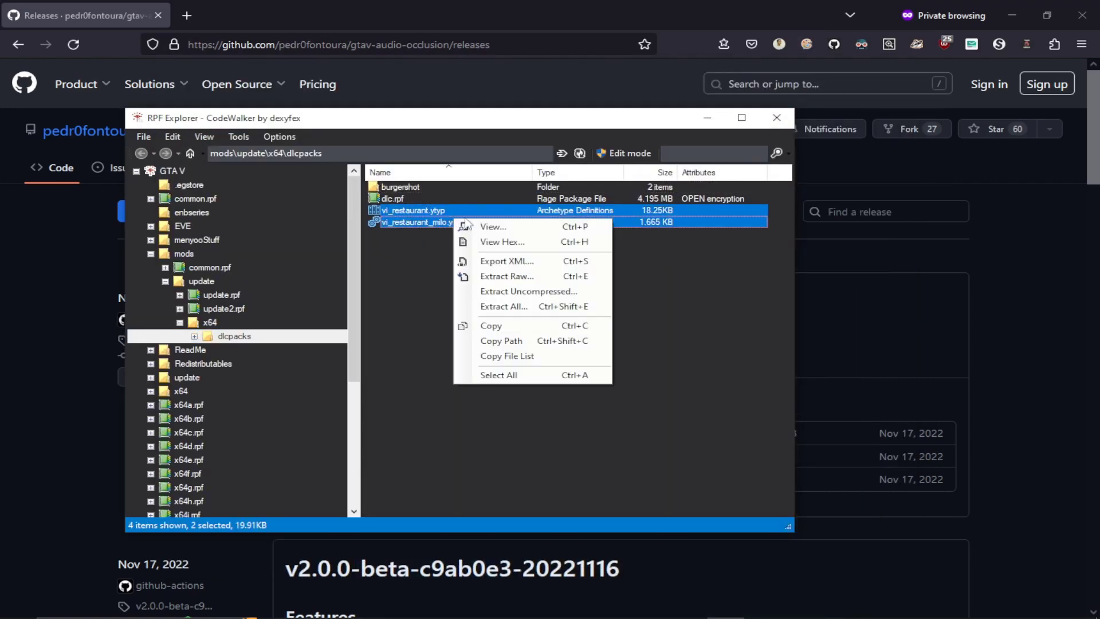
{"action": "left_click", "coordinate": [491, 262]}
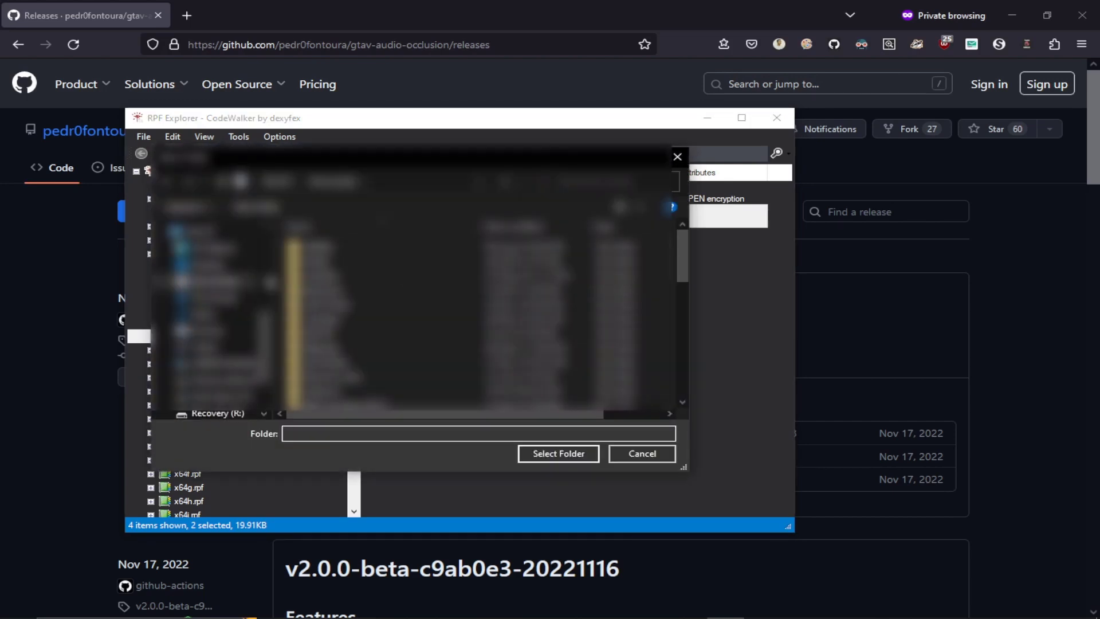
{"action": "left_click", "coordinate": [205, 264]}
{"action": "double_click", "coordinate": [396, 317]}
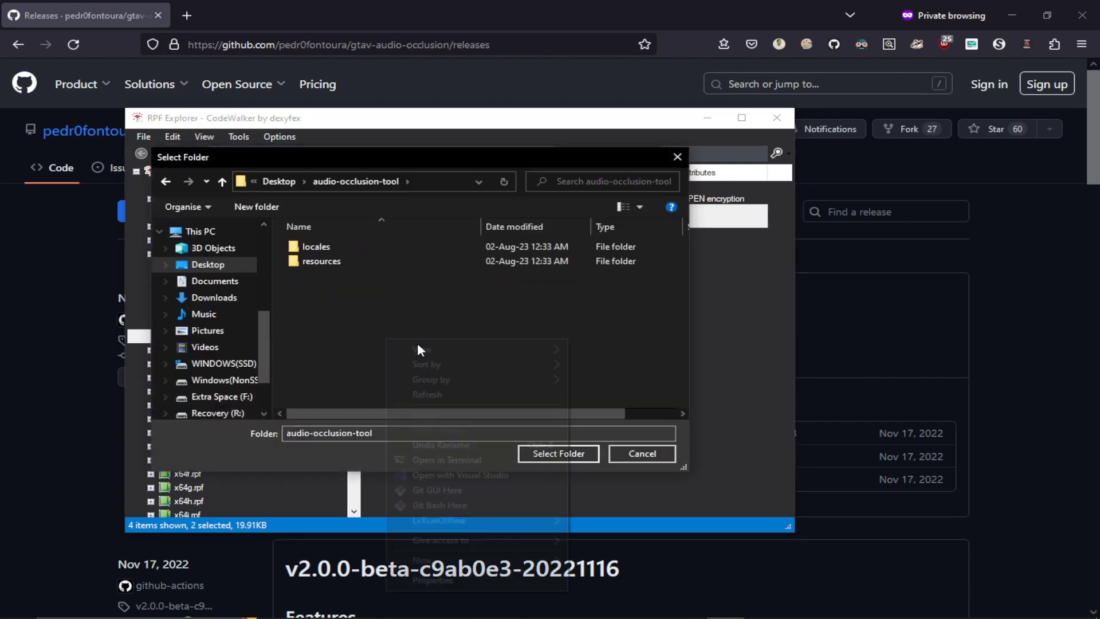
Create a folder named XML inside audio-occlusion-tool and export the two files into it.
{"action": "right_click", "coordinate": [387, 339]}
{"action": "mouse_move", "coordinate": [449, 559]}
{"action": "left_click", "coordinate": [600, 493]}
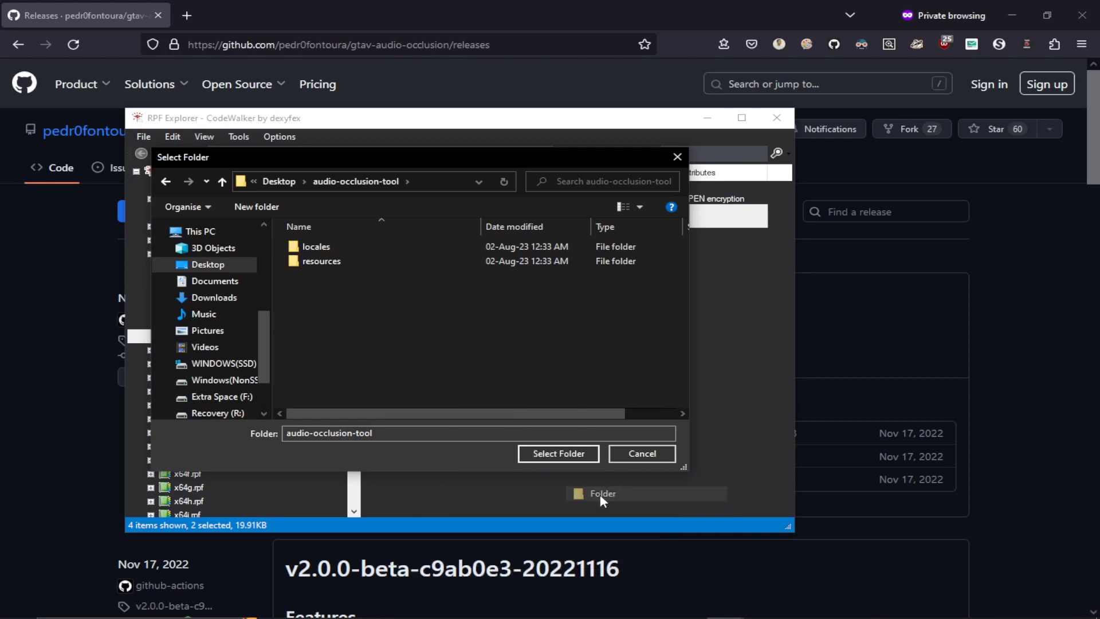
{"action": "type", "text": "XML"}
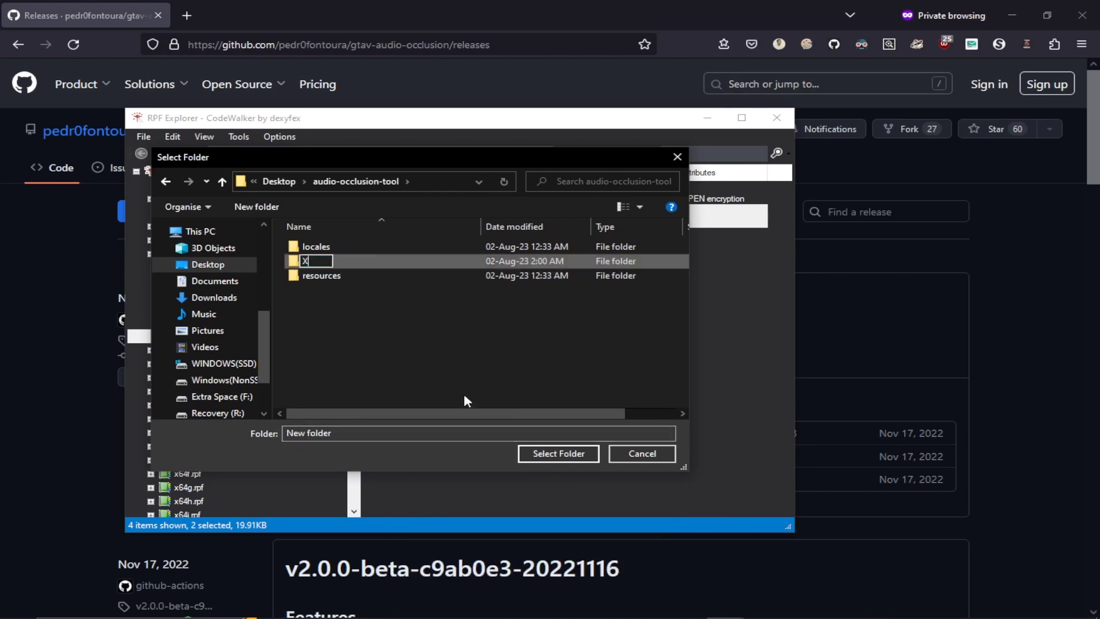
{"action": "key", "text": "Return"}
{"action": "key", "text": "Return"}
{"action": "left_click", "coordinate": [558, 453]}
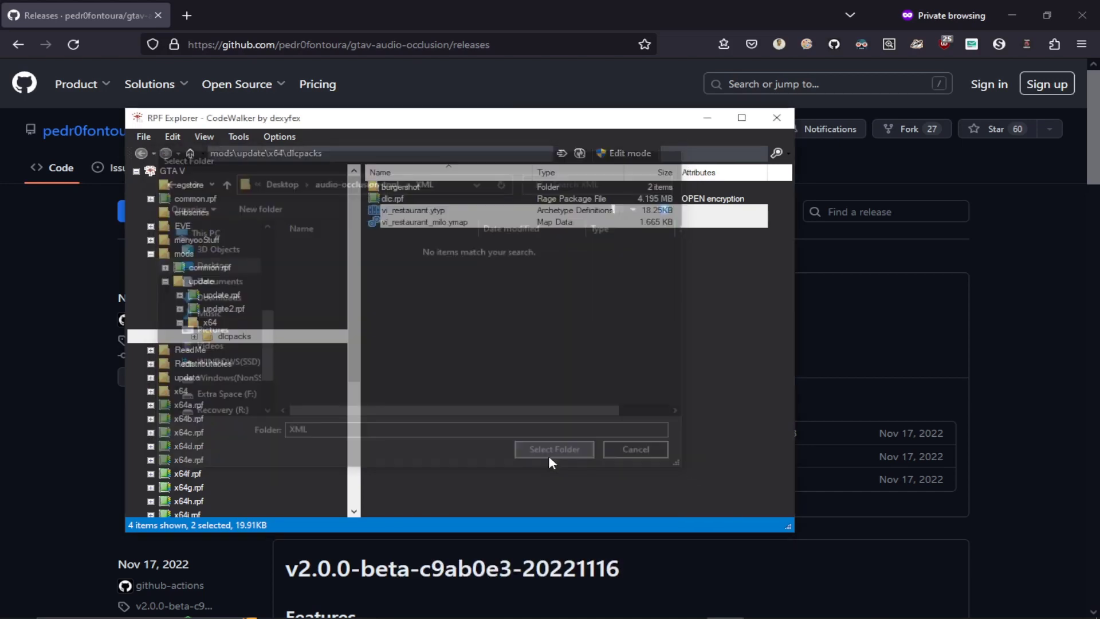
Switch to the audio-occlusion-tool folder in File Explorer and launch the gtav-audio-occlusion application.
{"action": "left_click", "coordinate": [321, 541]}
{"action": "mouse_move", "coordinate": [313, 605]}
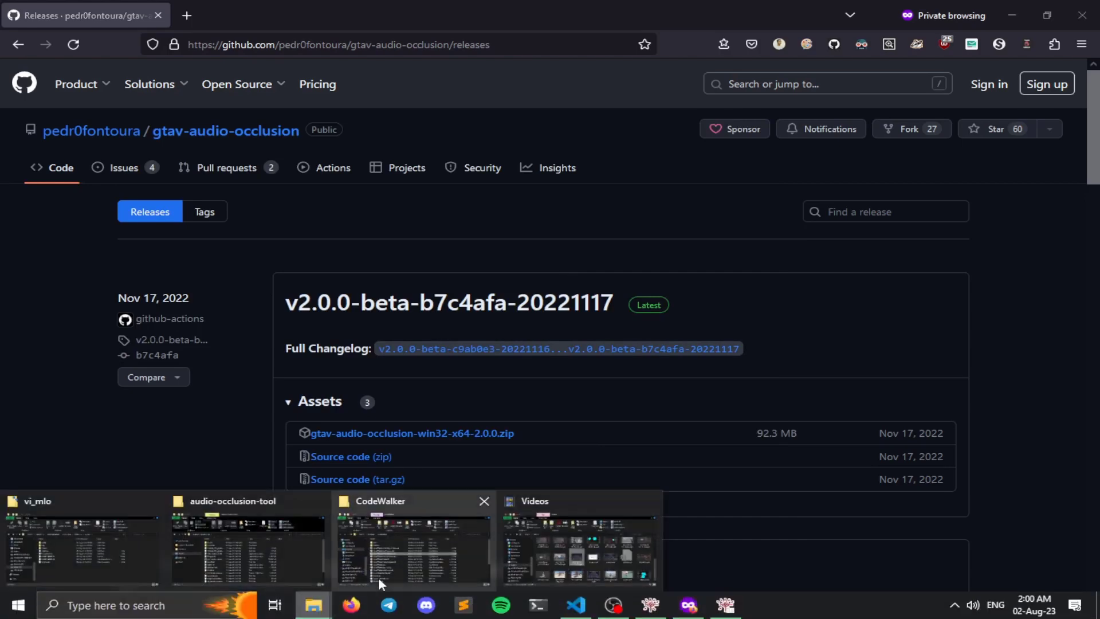
{"action": "left_click", "coordinate": [284, 551]}
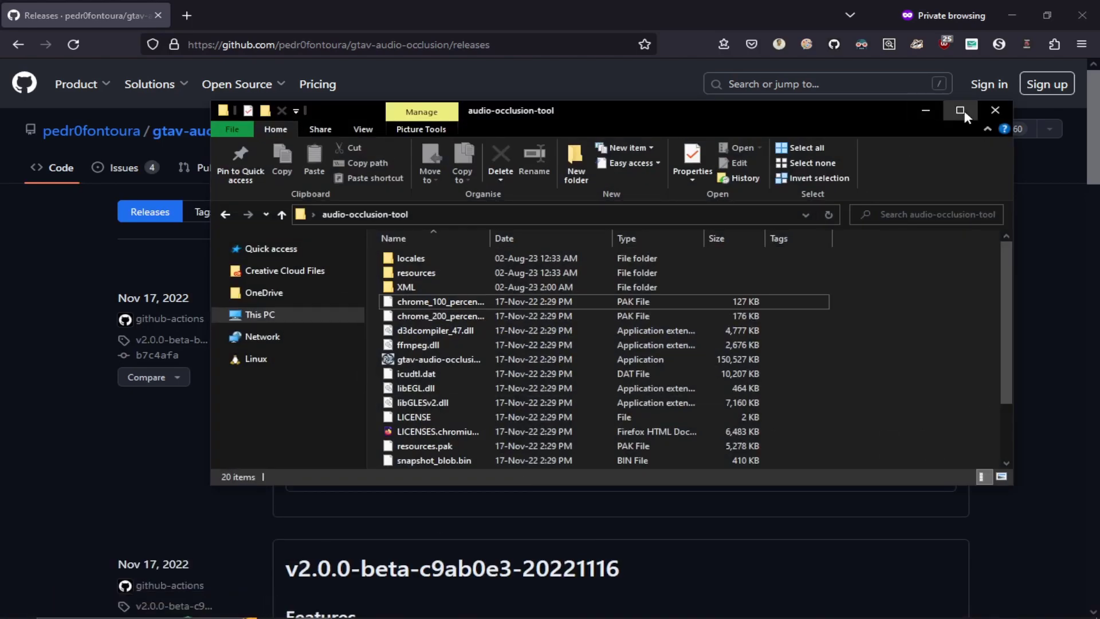
{"action": "left_click", "coordinate": [913, 110]}
{"action": "double_click", "coordinate": [204, 258]}
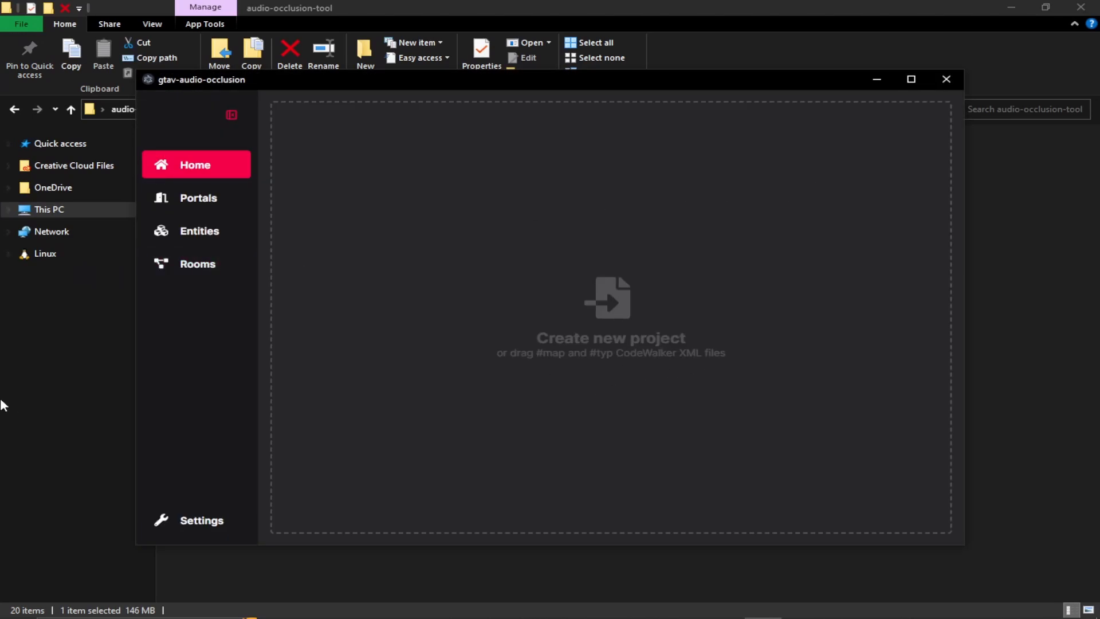
Start a new gtav-audio-occlusion project from the two exported files in the XML folder.
{"action": "left_click", "coordinate": [3, 404]}
{"action": "double_click", "coordinate": [194, 182]}
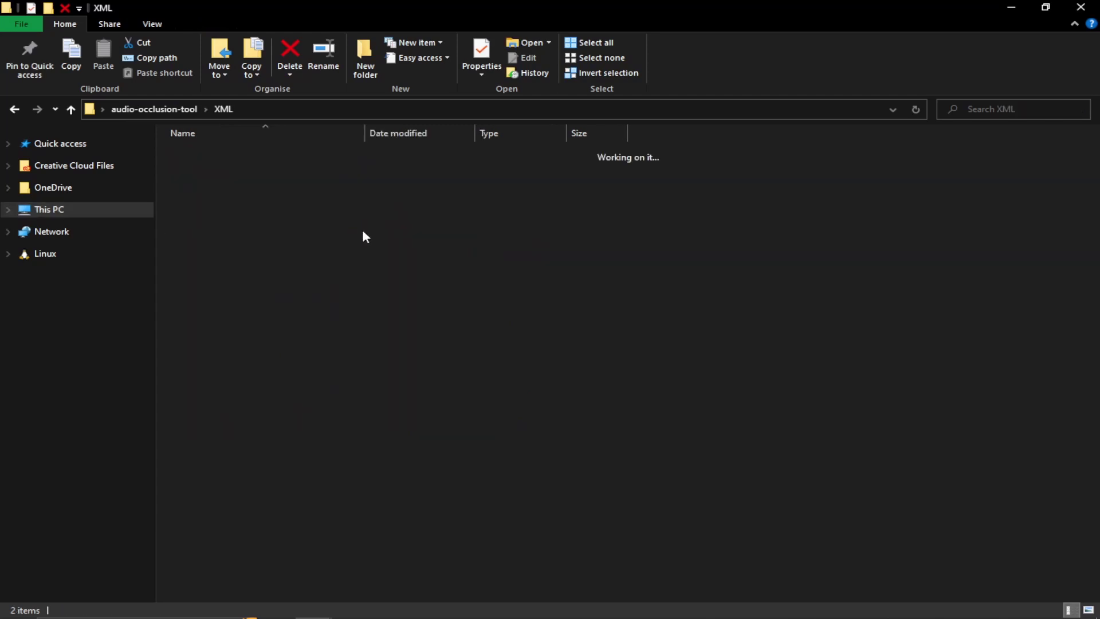
{"action": "left_click_drag", "start_coordinate": [360, 226], "coordinate": [241, 148]}
{"action": "left_click_drag", "start_coordinate": [390, 168], "coordinate": [573, 339]}
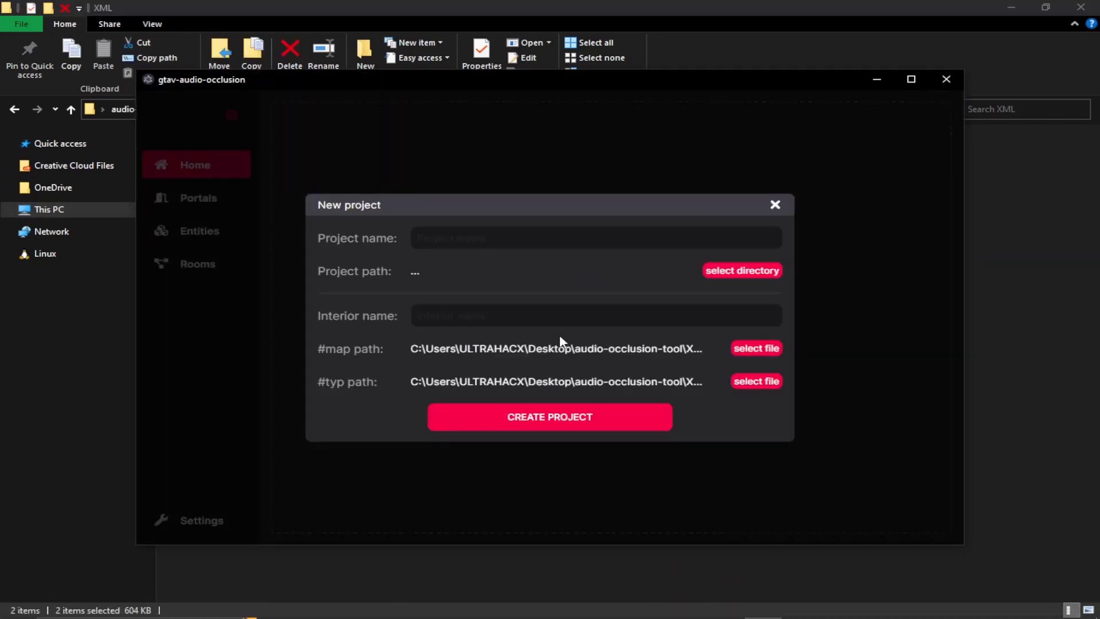
Create the project with the name Tutorial, the XML folder as project path and tutorial mlo as interior name.
{"action": "left_click", "coordinate": [464, 238]}
{"action": "type", "text": "Tutorial"}
{"action": "left_click", "coordinate": [720, 273]}
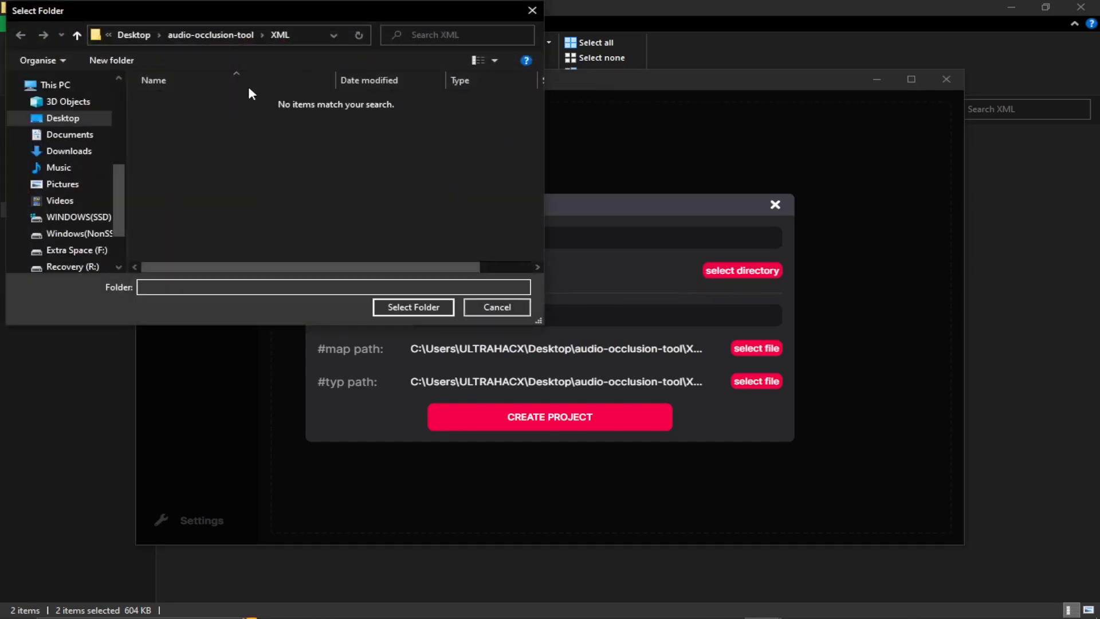
{"action": "left_click", "coordinate": [409, 309]}
{"action": "left_click", "coordinate": [483, 322]}
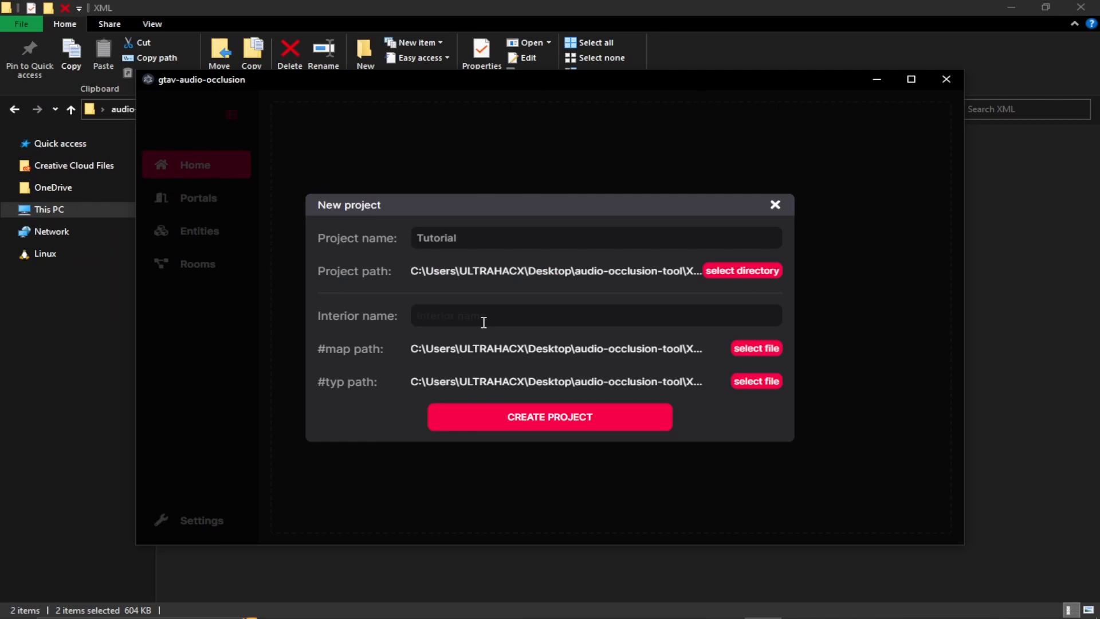
{"action": "type", "text": "tutorial mlo"}
{"action": "left_click", "coordinate": [559, 418]}
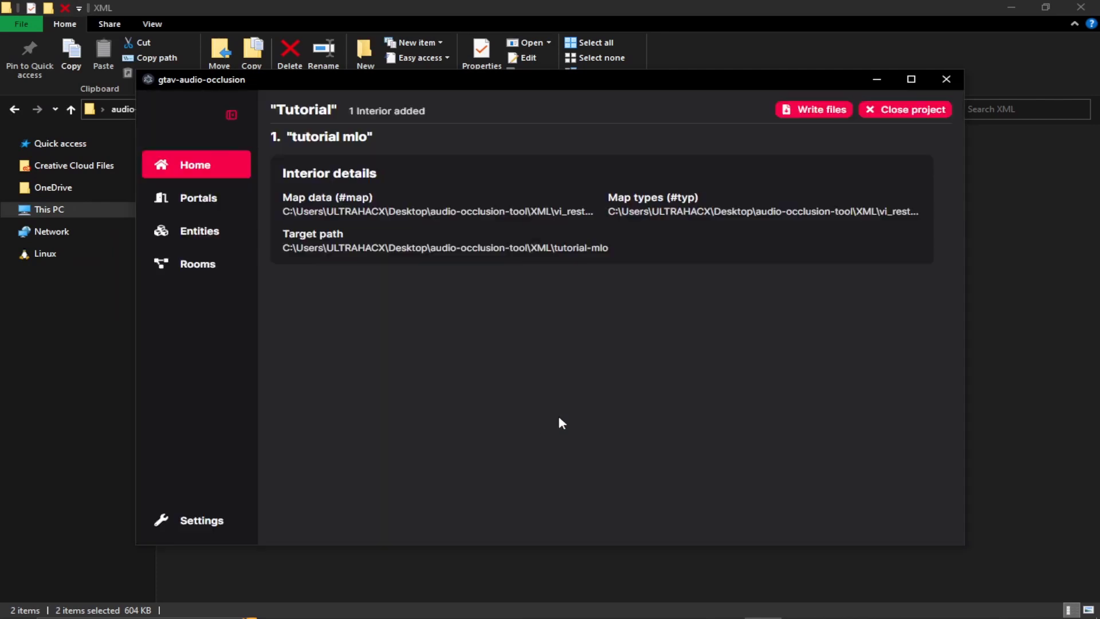
Maximize the project window and examine the portal list's index, rooms, interior from, interior to and enabled columns.
{"action": "left_click", "coordinate": [910, 79]}
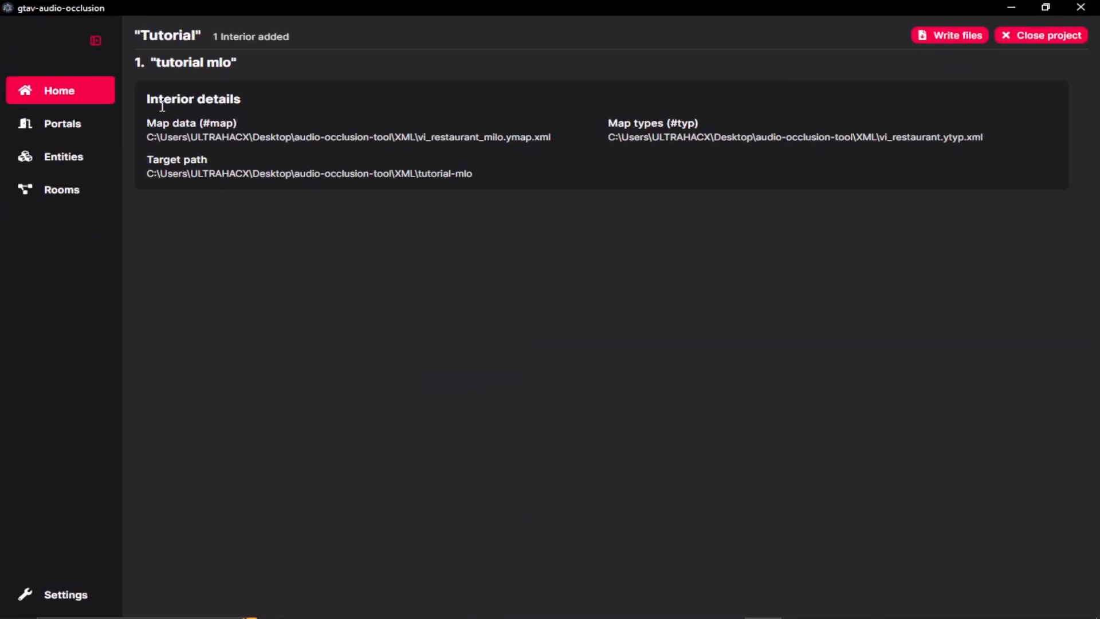
{"action": "left_click", "coordinate": [41, 133]}
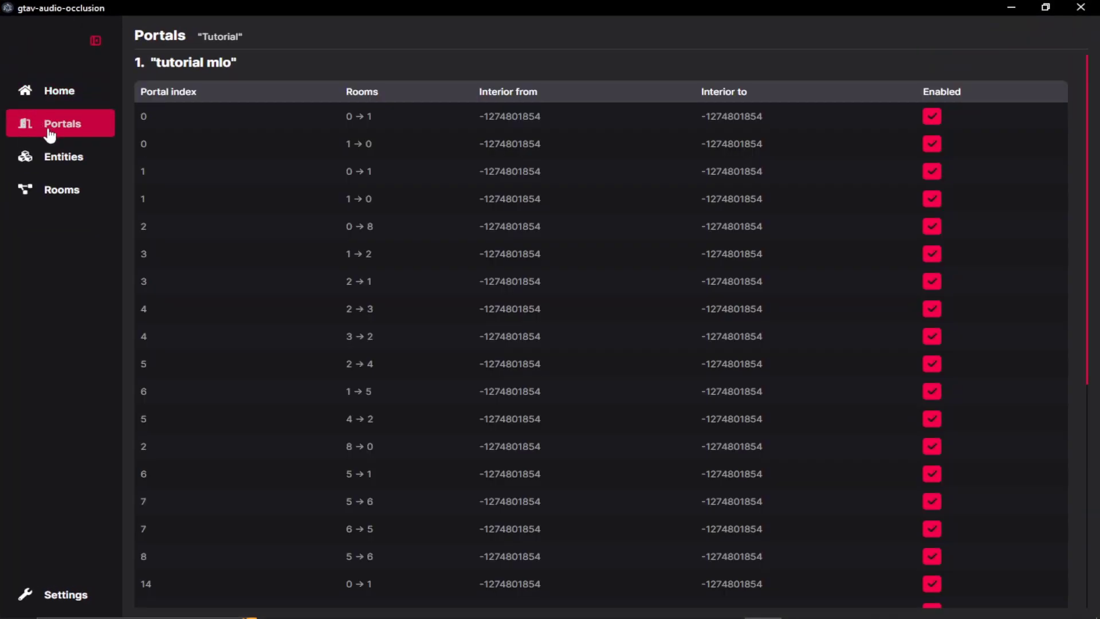
{"action": "left_click_drag", "start_coordinate": [141, 92], "coordinate": [196, 93]}
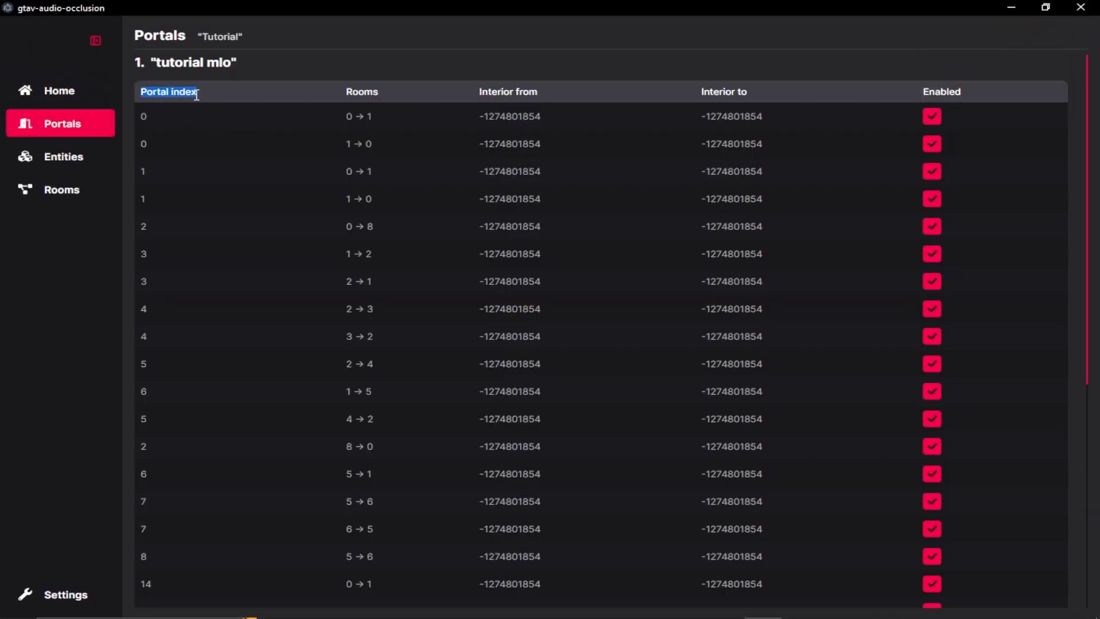
{"action": "double_click", "coordinate": [352, 92]}
{"action": "triple_click", "coordinate": [501, 90]}
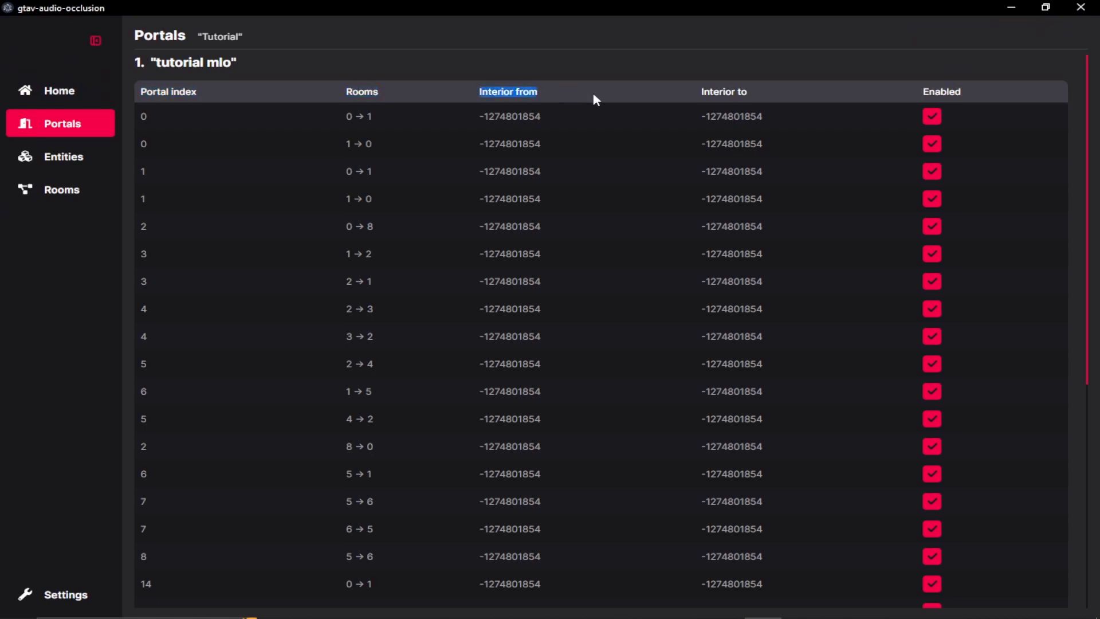
{"action": "triple_click", "coordinate": [723, 91]}
{"action": "double_click", "coordinate": [954, 90]}
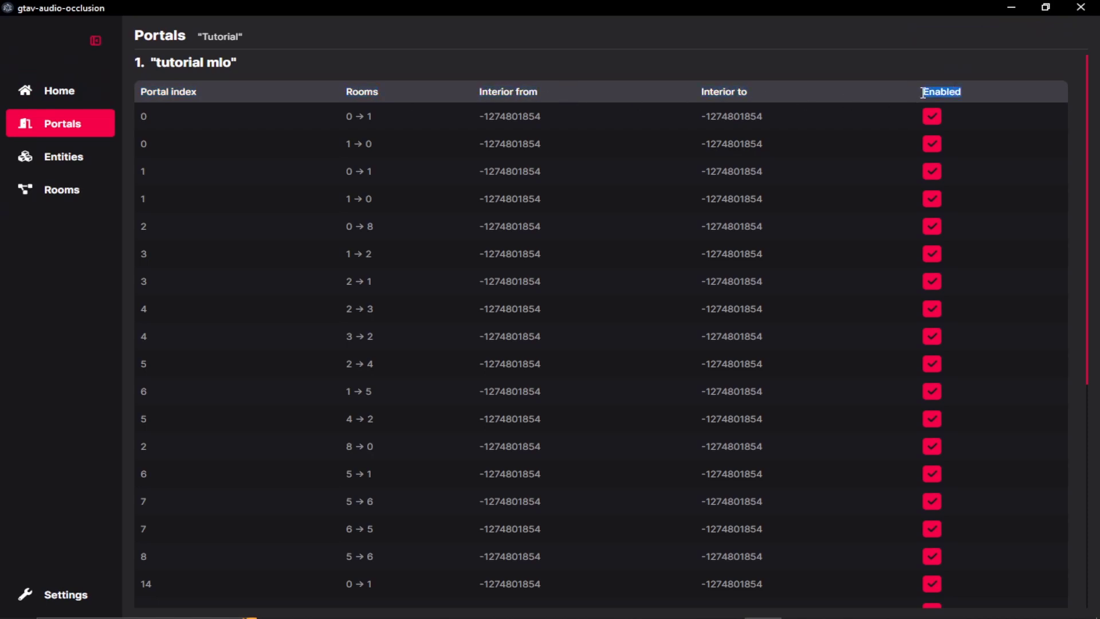
{"action": "left_click", "coordinate": [889, 95]}
Switch to the CodeWalker project and open the properties of portal 0 under vi_shell_col in vi_restaurant.ytyp.
{"action": "left_click", "coordinate": [723, 604]}
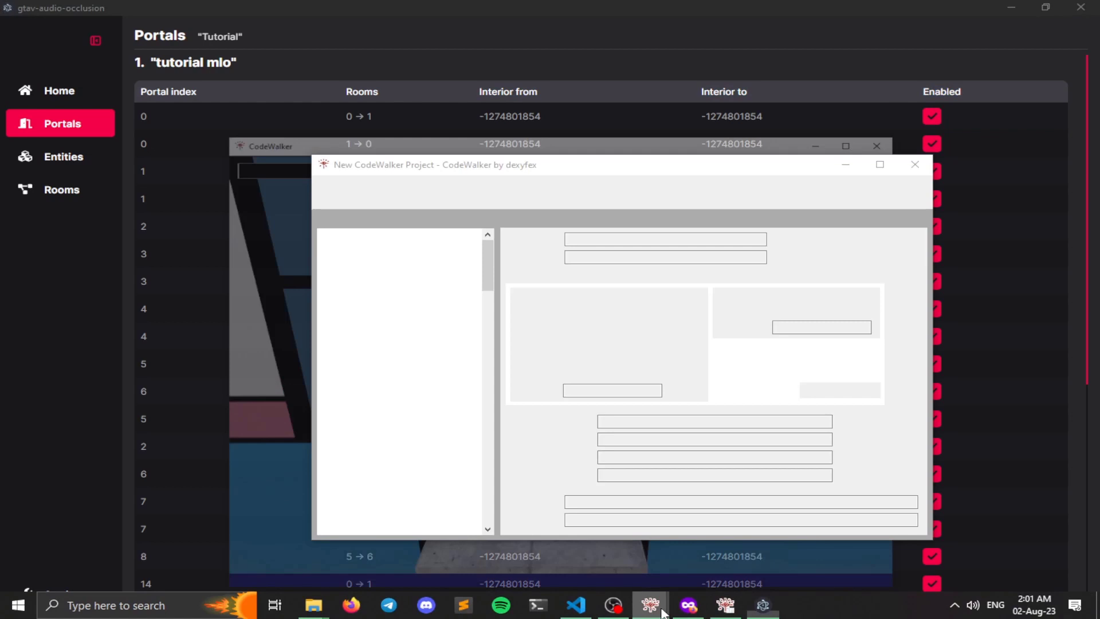
{"action": "scroll", "coordinate": [389, 383], "scroll_direction": "down", "scroll_amount": 2}
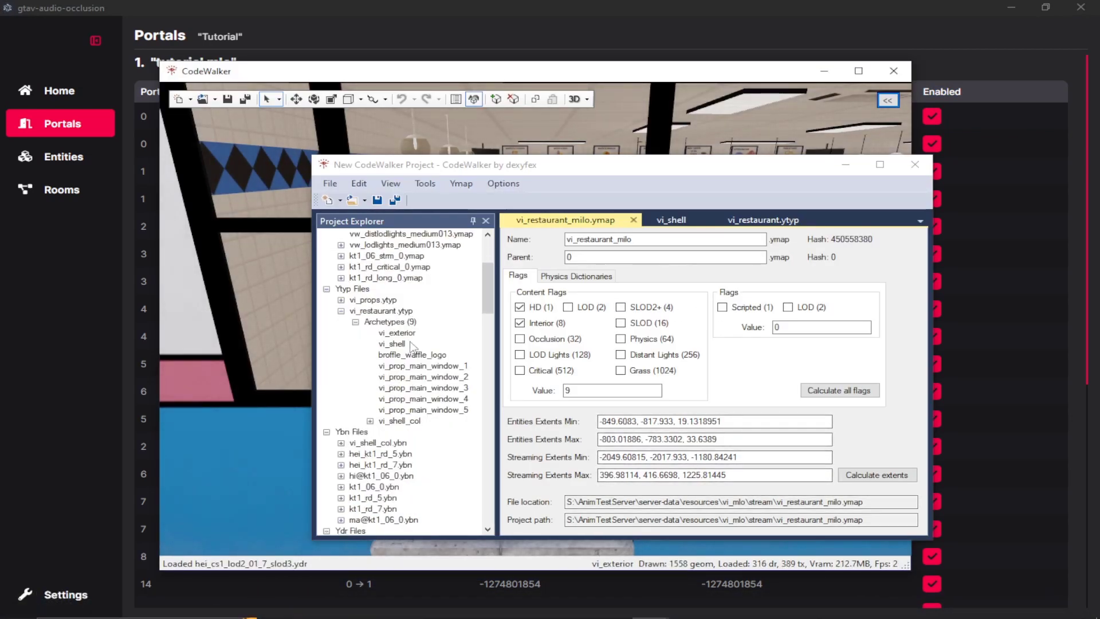
{"action": "double_click", "coordinate": [406, 416]}
{"action": "scroll", "coordinate": [406, 415], "scroll_direction": "up", "scroll_amount": 3}
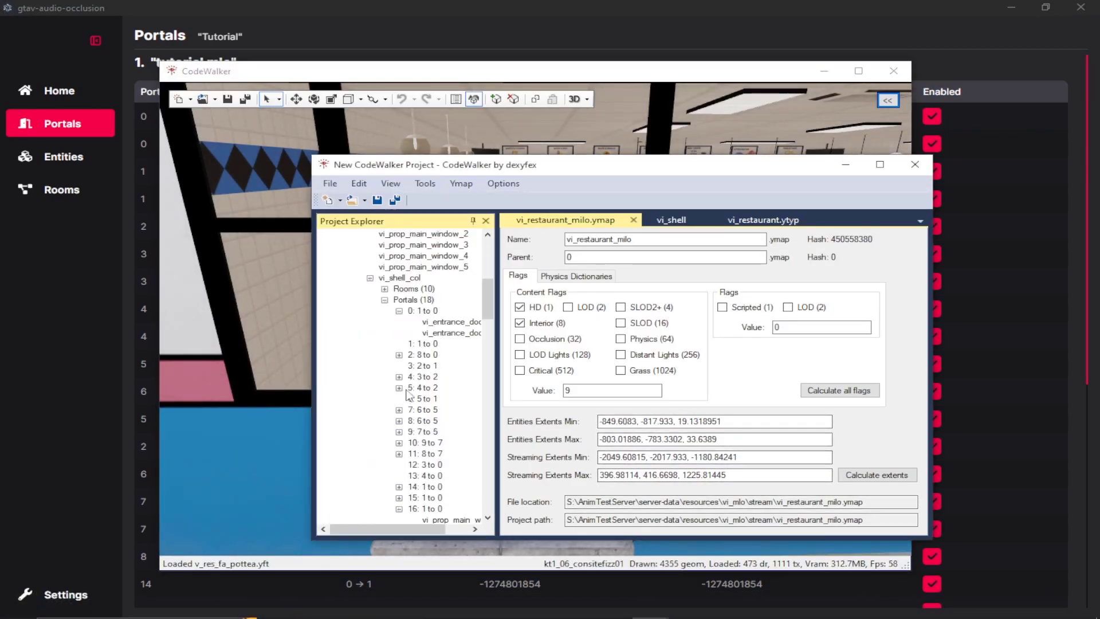
{"action": "left_click", "coordinate": [425, 311]}
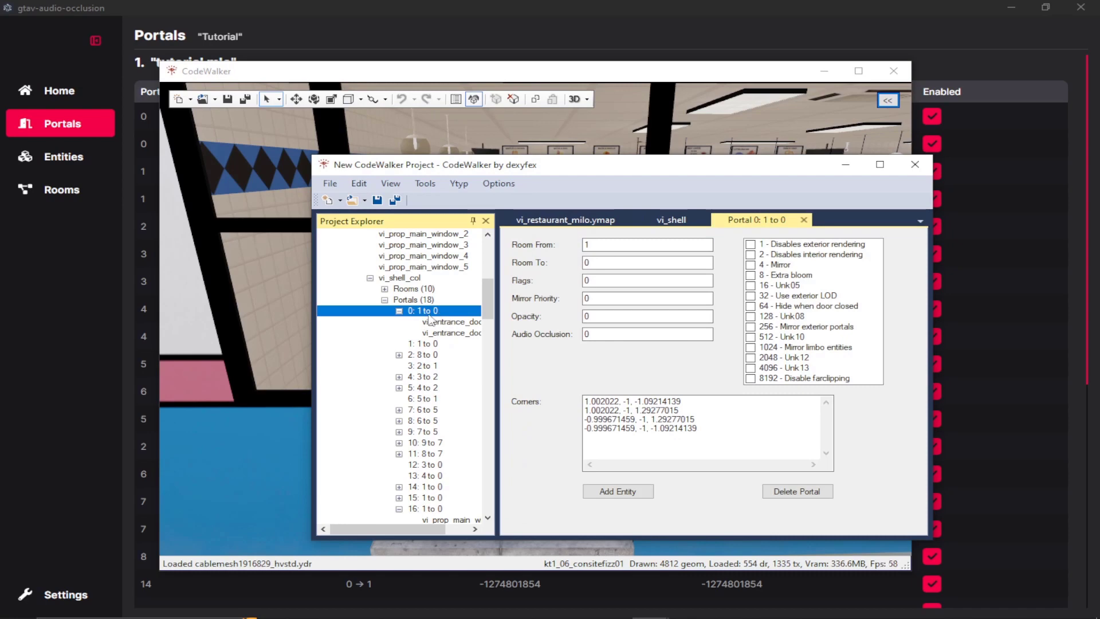
Inspect the two vi_entrance_door entities attached to portal 0 and locate them in the 3D world view.
{"action": "left_click_drag", "start_coordinate": [406, 528], "coordinate": [428, 528]}
{"action": "left_click", "coordinate": [461, 334]}
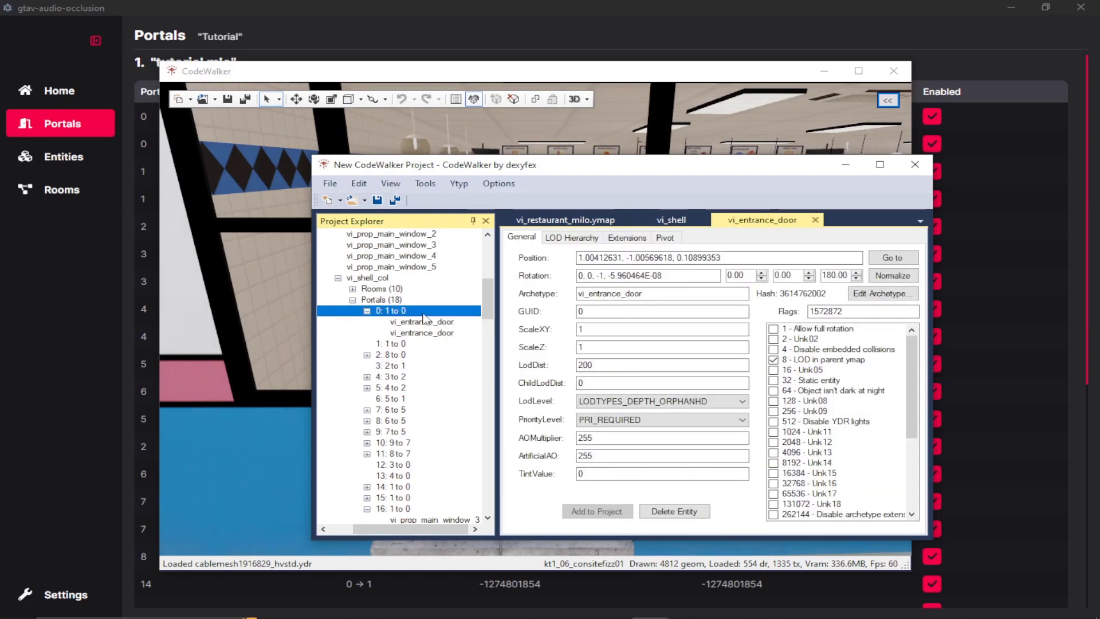
{"action": "left_click", "coordinate": [429, 321]}
{"action": "left_click", "coordinate": [431, 332]}
{"action": "left_click", "coordinate": [431, 322]}
{"action": "left_click", "coordinate": [430, 332]}
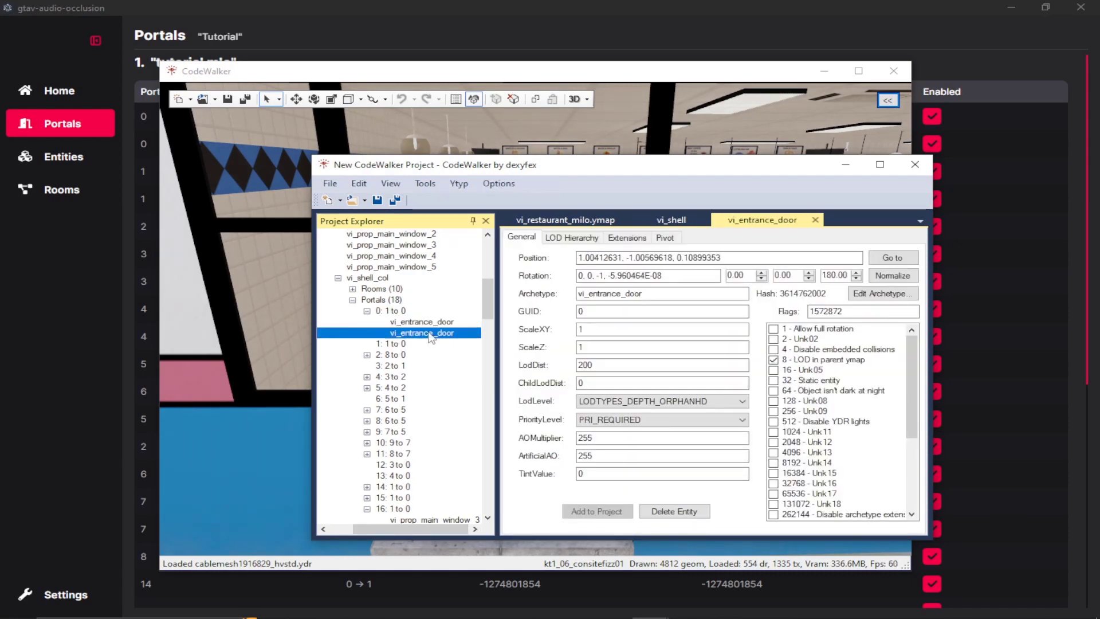
{"action": "left_click", "coordinate": [430, 322]}
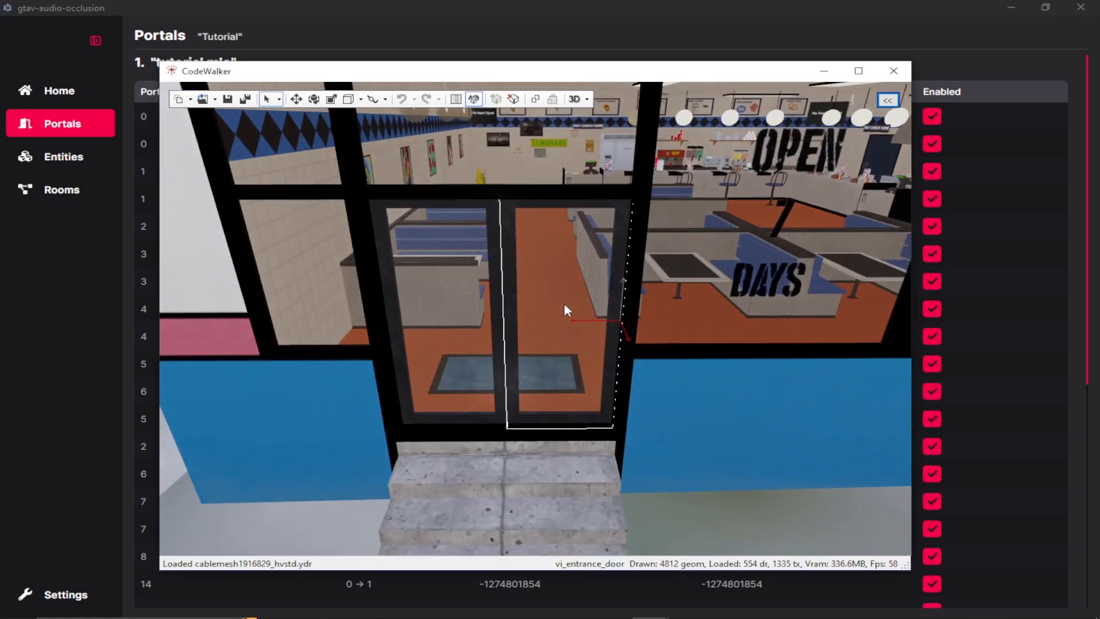
Switch from the CodeWalker door view back to the audio occlusion project and check the room pair of portal 0.
{"action": "left_click_drag", "start_coordinate": [564, 302], "coordinate": [472, 274]}
{"action": "left_click", "coordinate": [60, 317]}
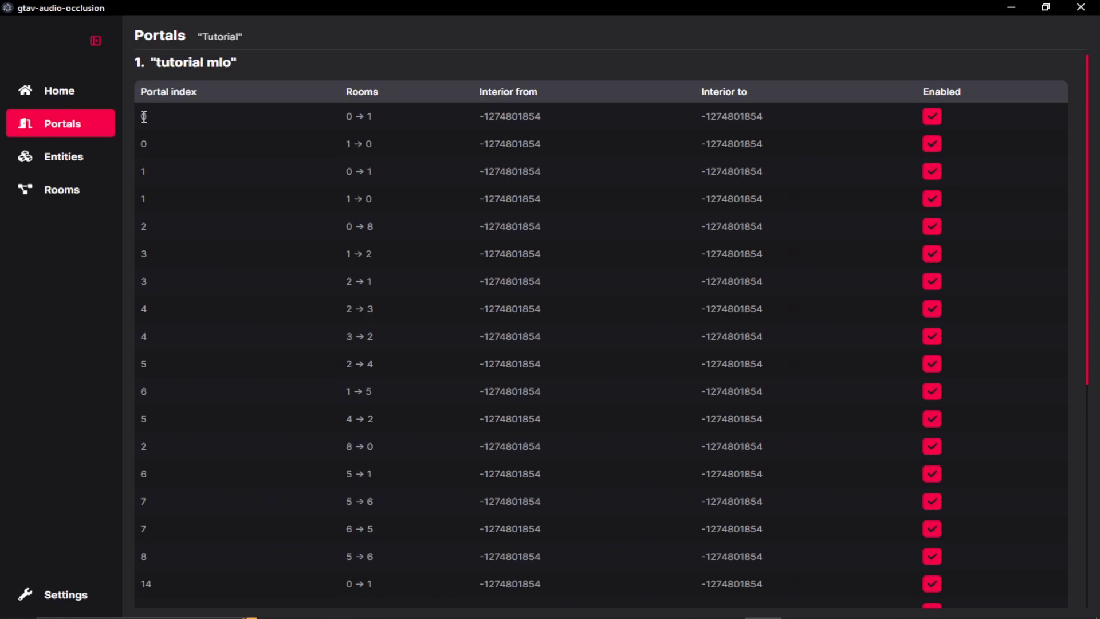
{"action": "left_click_drag", "start_coordinate": [349, 118], "coordinate": [371, 117]}
Open the entities list and examine the rooms and vi_entrance_door models listed for portal 0.
{"action": "left_click", "coordinate": [54, 159]}
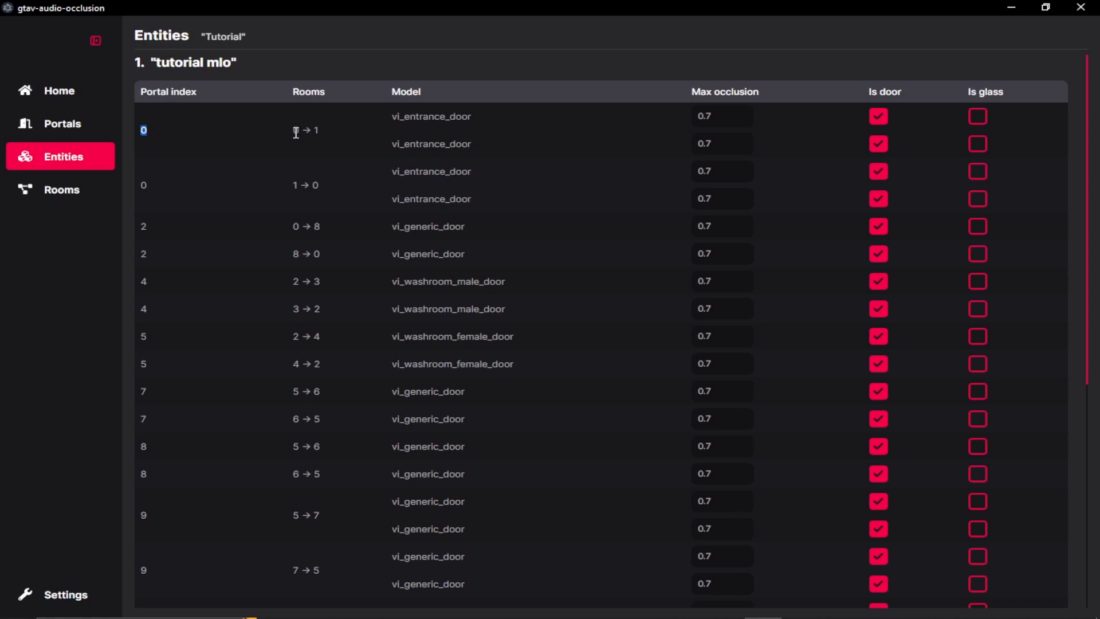
{"action": "left_click_drag", "start_coordinate": [296, 133], "coordinate": [320, 133]}
{"action": "double_click", "coordinate": [402, 117]}
{"action": "double_click", "coordinate": [417, 144]}
{"action": "left_click", "coordinate": [436, 116]}
{"action": "double_click", "coordinate": [425, 145]}
{"action": "left_click", "coordinate": [520, 151]}
Set the max occlusion of all four vi_entrance_door entries of portal 0, in both room directions, to 1.0.
{"action": "left_click_drag", "start_coordinate": [716, 117], "coordinate": [685, 118]}
{"action": "type", "text": "1.0"}
{"action": "left_click_drag", "start_coordinate": [726, 145], "coordinate": [630, 143]}
{"action": "type", "text": "1.0"}
{"action": "left_click_drag", "start_coordinate": [294, 187], "coordinate": [324, 190]}
{"action": "left_click_drag", "start_coordinate": [724, 172], "coordinate": [673, 179]}
{"action": "type", "text": "1.0"}
{"action": "key", "text": "ctrl+a"}
{"action": "type", "text": "1.0"}
Compare the door and glass flags and occlusion values of the door entities with those of the vi_prop_main_window entities.
{"action": "scroll", "coordinate": [325, 236], "scroll_direction": "down", "scroll_amount": 7}
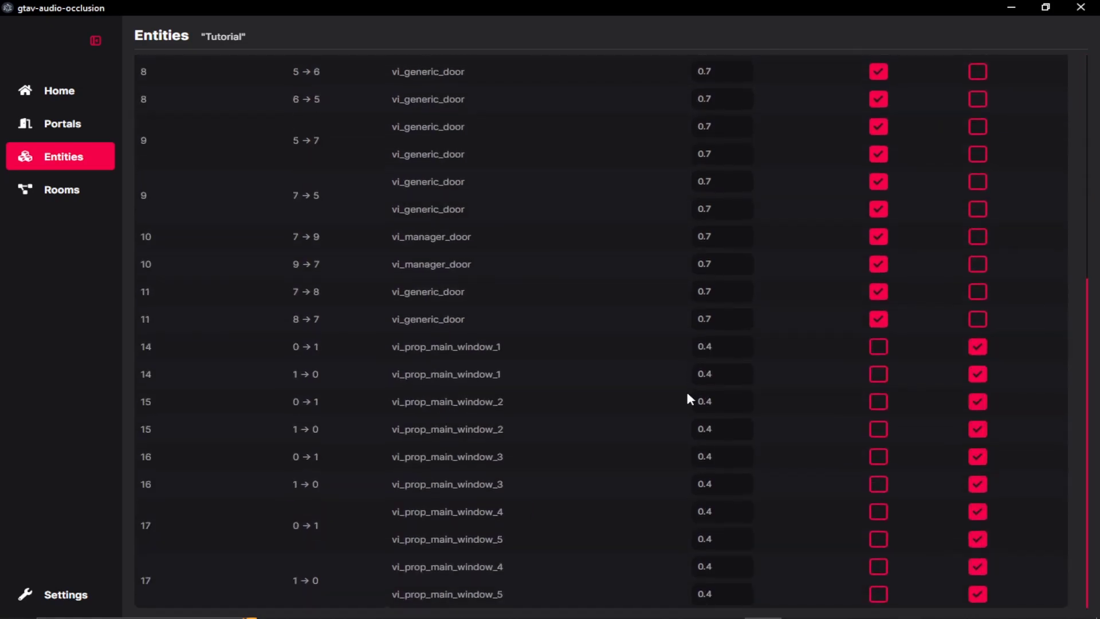
{"action": "scroll", "coordinate": [690, 401], "scroll_direction": "up", "scroll_amount": 7}
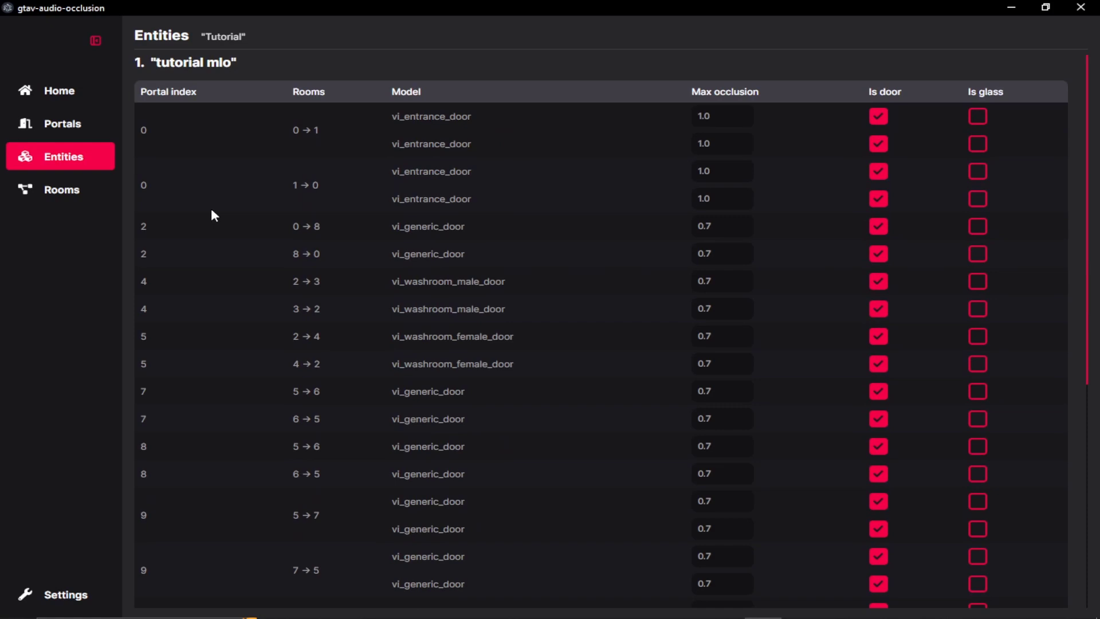
{"action": "scroll", "coordinate": [933, 281], "scroll_direction": "down", "scroll_amount": 1}
{"action": "scroll", "coordinate": [982, 239], "scroll_direction": "up", "scroll_amount": 1}
{"action": "scroll", "coordinate": [736, 236], "scroll_direction": "down", "scroll_amount": 7}
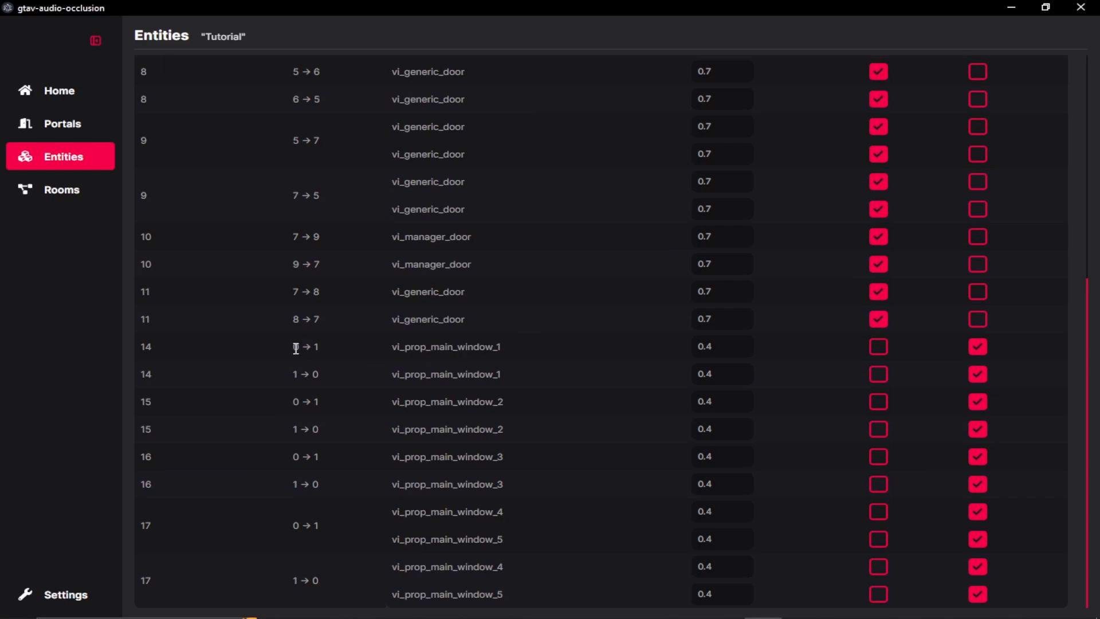
{"action": "left_click", "coordinate": [470, 346]}
{"action": "double_click", "coordinate": [443, 350]}
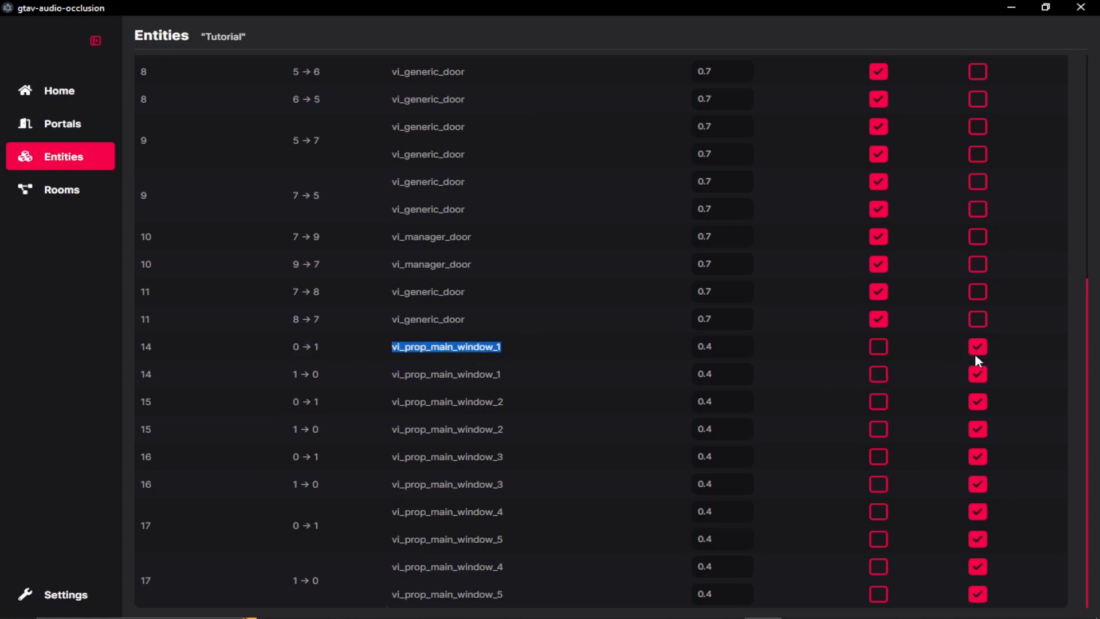
{"action": "scroll", "coordinate": [979, 304], "scroll_direction": "up", "scroll_amount": 7}
{"action": "scroll", "coordinate": [976, 166], "scroll_direction": "down", "scroll_amount": 6}
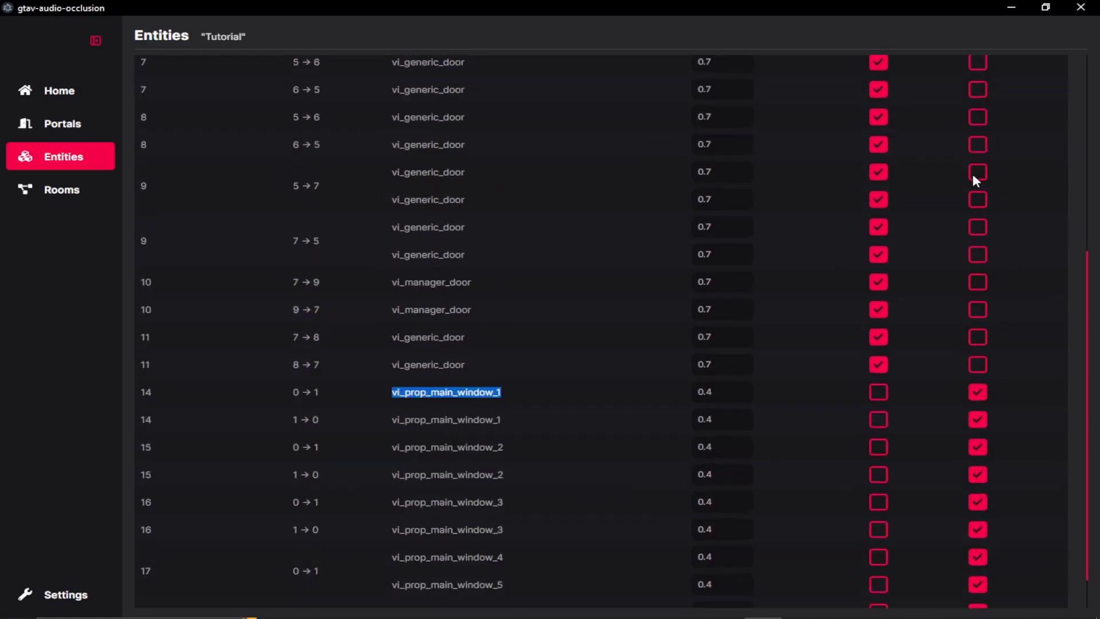
{"action": "scroll", "coordinate": [953, 387], "scroll_direction": "down", "scroll_amount": 1}
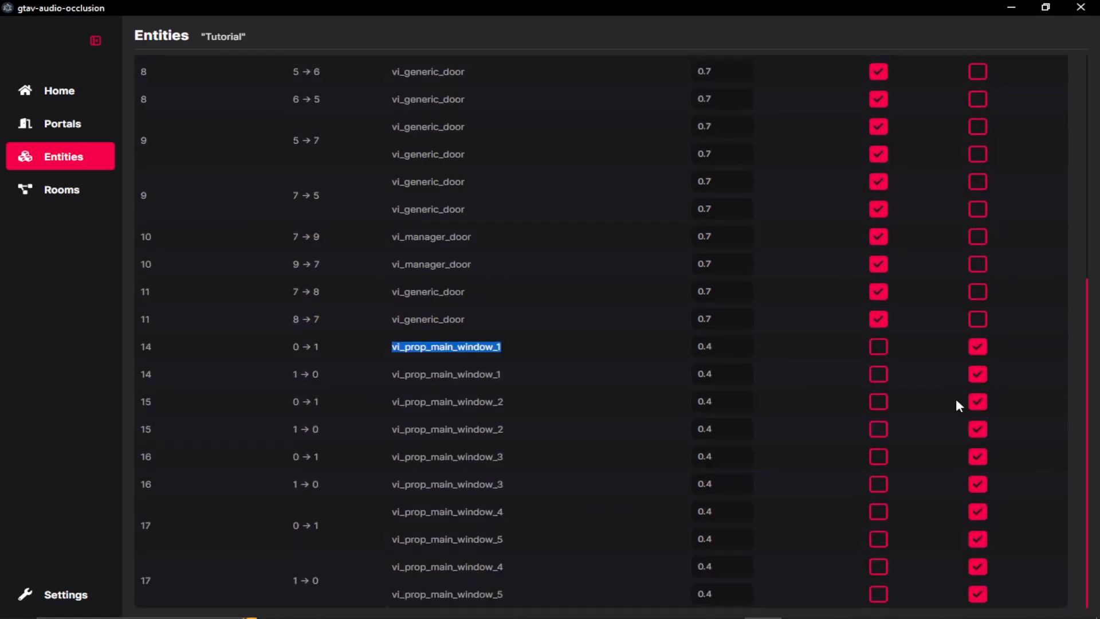
Try flagging vi_prop_main_window_1 of portal 14, rooms 0 to 1, as a door instead of glass, and restore its original flags.
{"action": "left_click", "coordinate": [882, 345]}
{"action": "left_click", "coordinate": [976, 349]}
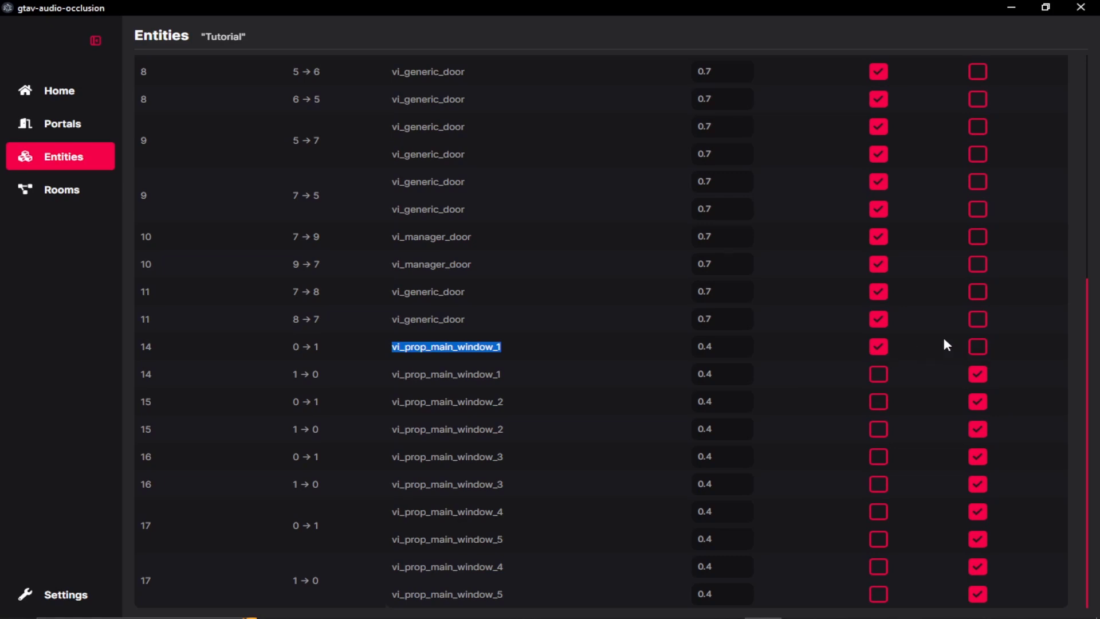
{"action": "left_click", "coordinate": [980, 348]}
{"action": "left_click", "coordinate": [877, 348]}
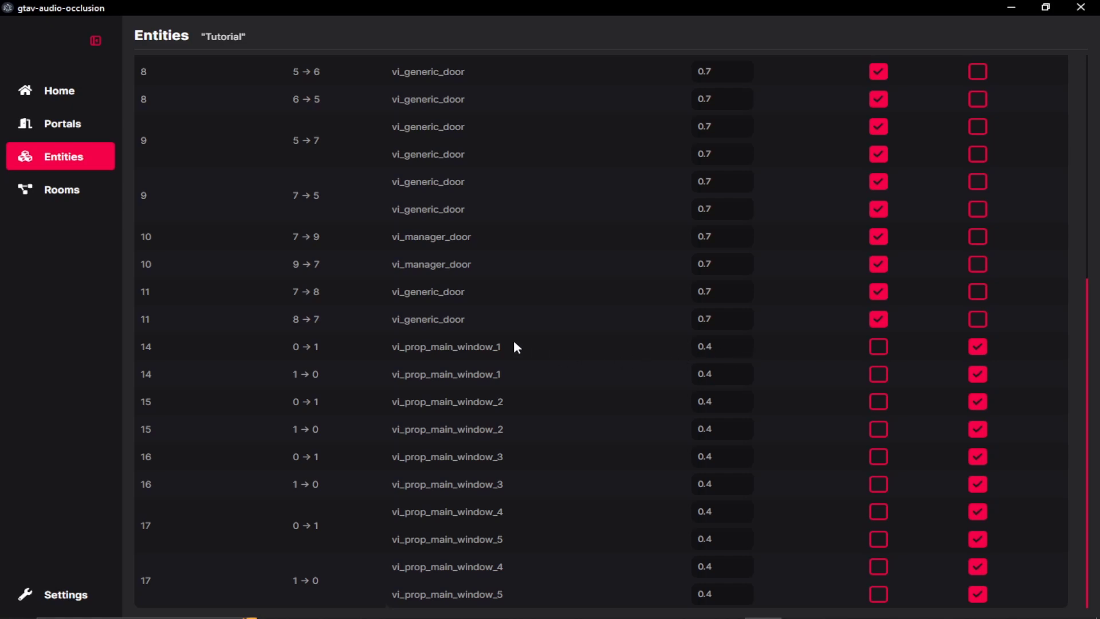
{"action": "scroll", "coordinate": [486, 347], "scroll_direction": "up", "scroll_amount": 7}
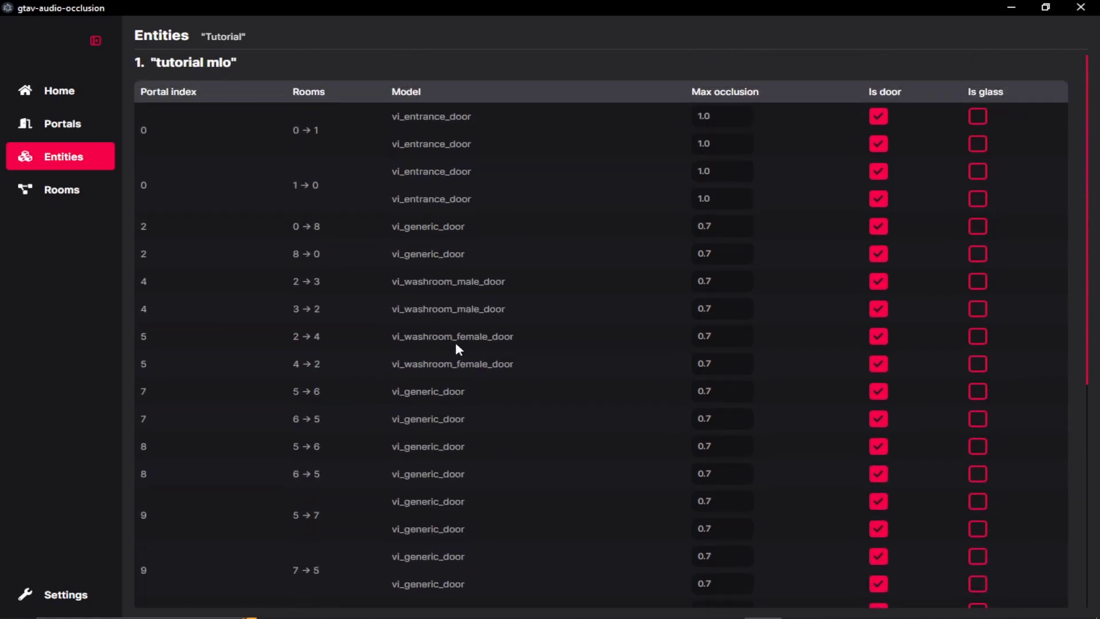
Open the rooms list and examine its columns through SoundSet, especially Reverb and Echo.
{"action": "left_click", "coordinate": [58, 195]}
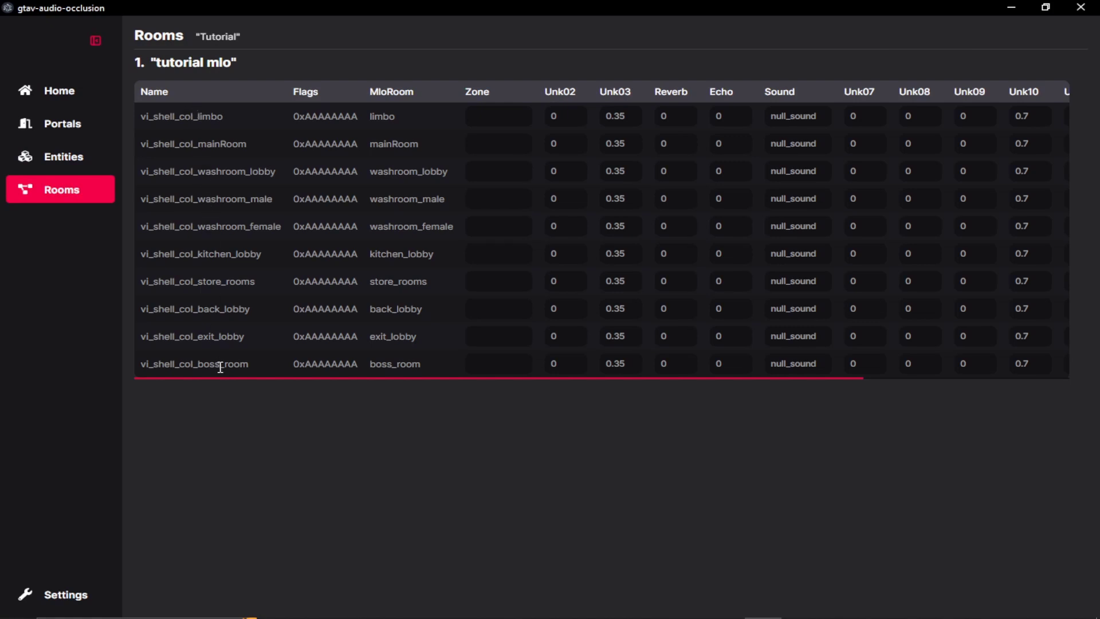
{"action": "double_click", "coordinate": [682, 95]}
{"action": "left_click_drag", "start_coordinate": [682, 95], "coordinate": [734, 95]}
{"action": "left_click", "coordinate": [734, 95]}
{"action": "scroll", "coordinate": [734, 332], "scroll_direction": "right", "scroll_amount": 5}
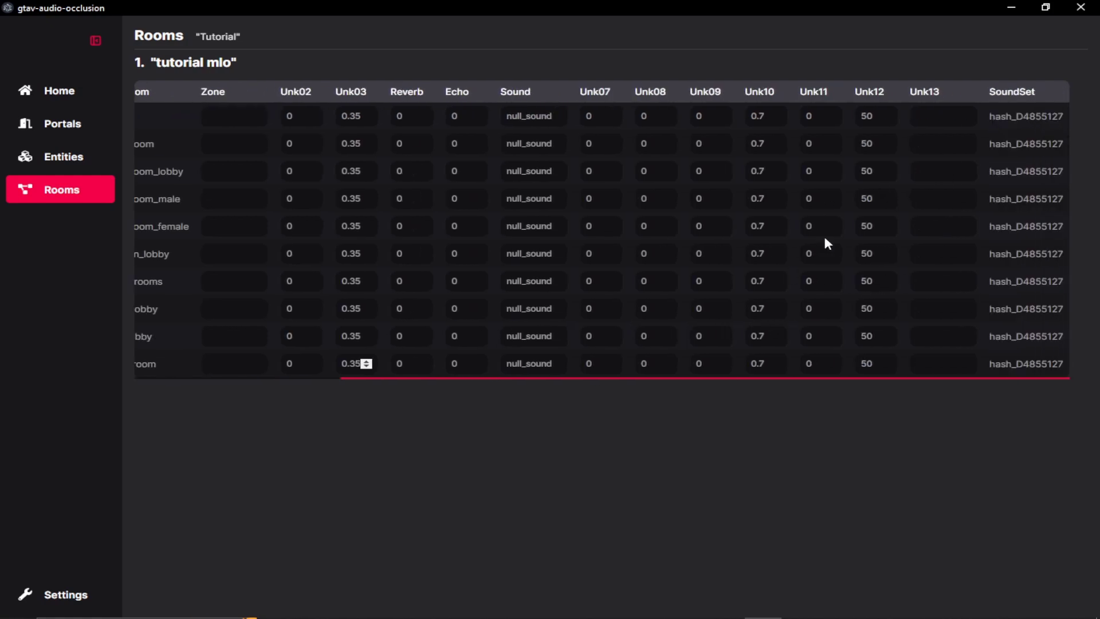
{"action": "scroll", "coordinate": [642, 248], "scroll_direction": "left", "scroll_amount": 3}
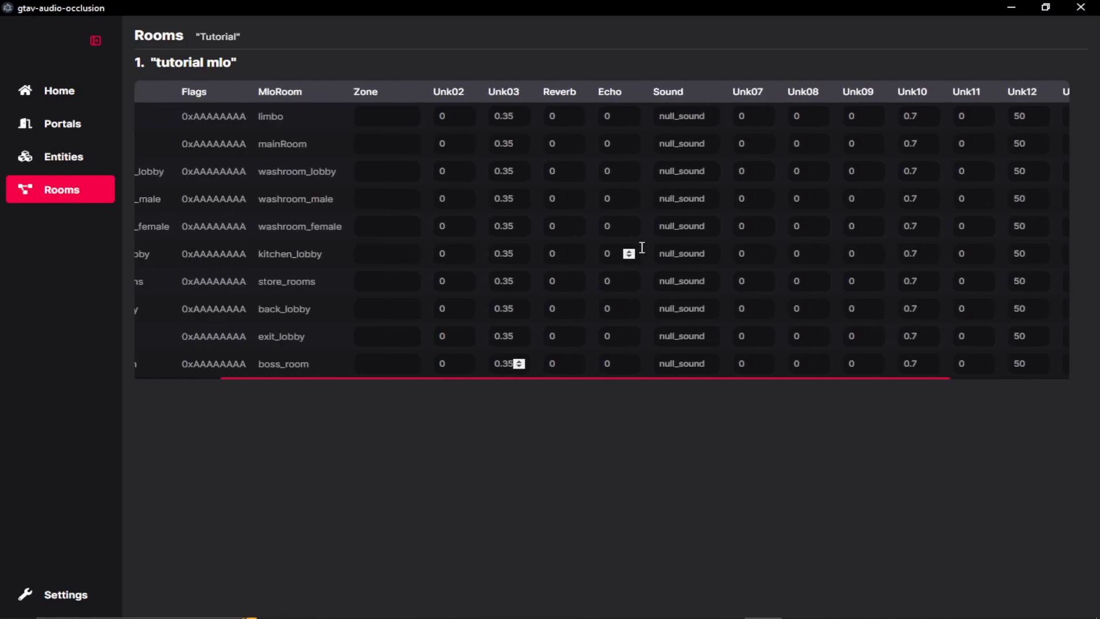
{"action": "scroll", "coordinate": [642, 247], "scroll_direction": "left", "scroll_amount": 2}
{"action": "double_click", "coordinate": [680, 93]}
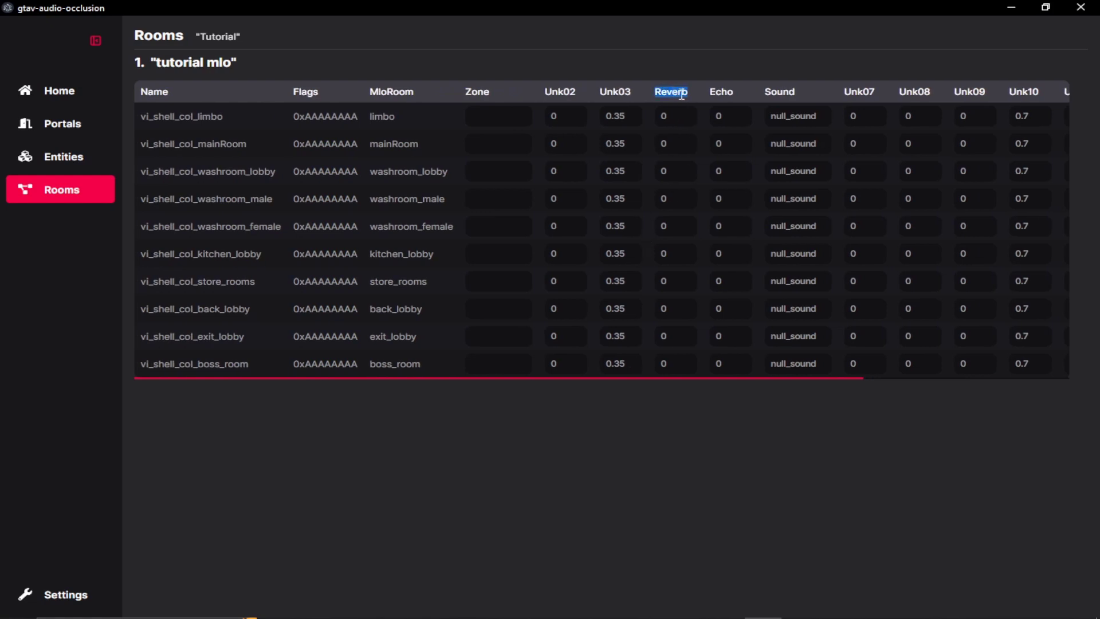
{"action": "left_click", "coordinate": [723, 92]}
Set Echo to 1.0 for washroom_male and 0.5 for washroom_lobby, and set Reverb to 0.2 for mainRoom.
{"action": "double_click", "coordinate": [724, 196]}
{"action": "double_click", "coordinate": [727, 171]}
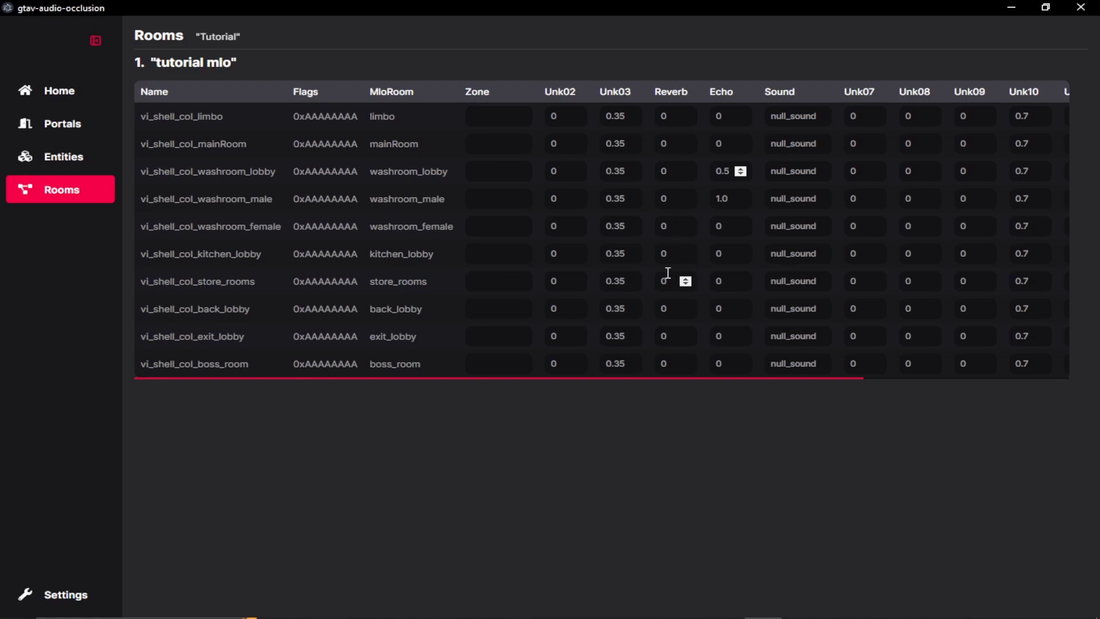
{"action": "double_click", "coordinate": [671, 148]}
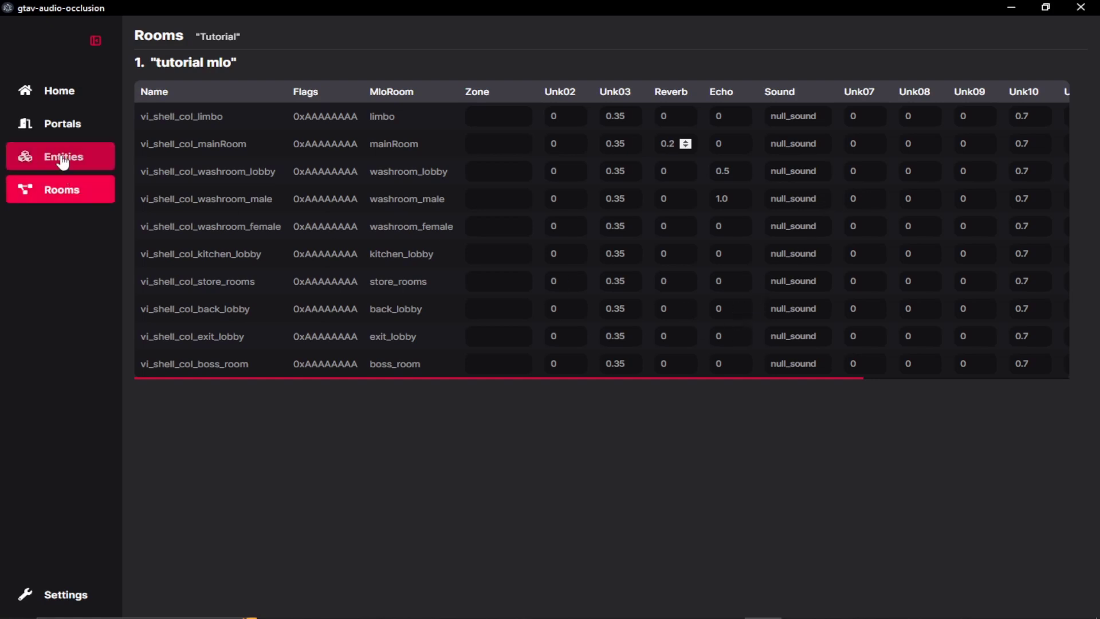
Return to the entities list and review the max occlusion values of the doors and windows.
{"action": "left_click", "coordinate": [29, 156]}
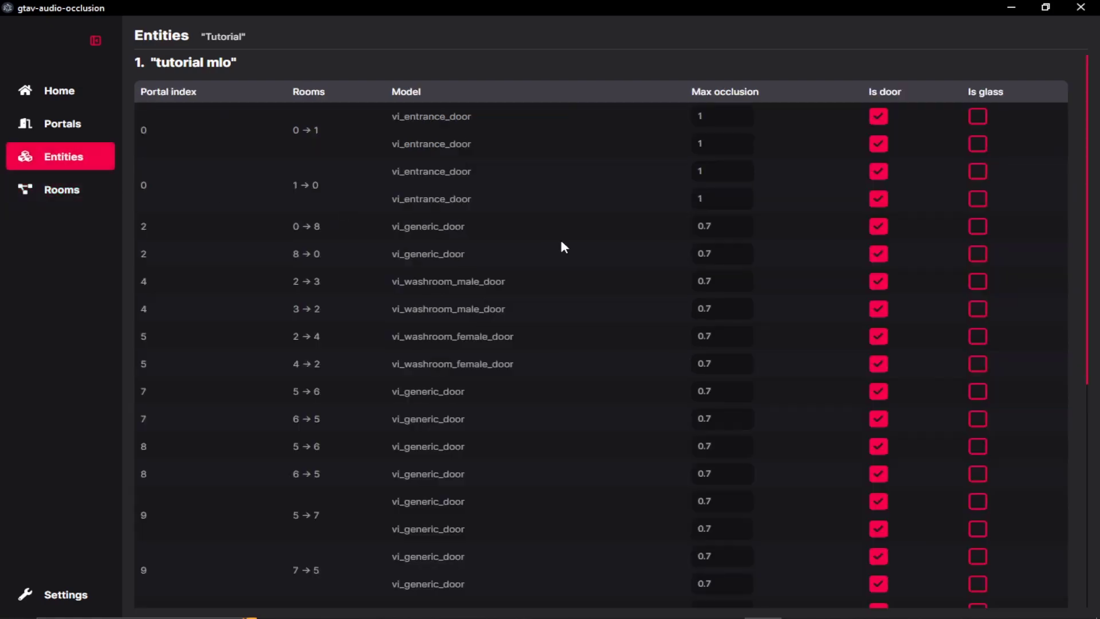
{"action": "scroll", "coordinate": [757, 287], "scroll_direction": "down", "scroll_amount": 7}
{"action": "scroll", "coordinate": [770, 362], "scroll_direction": "up", "scroll_amount": 7}
{"action": "scroll", "coordinate": [703, 172], "scroll_direction": "down", "scroll_amount": 5}
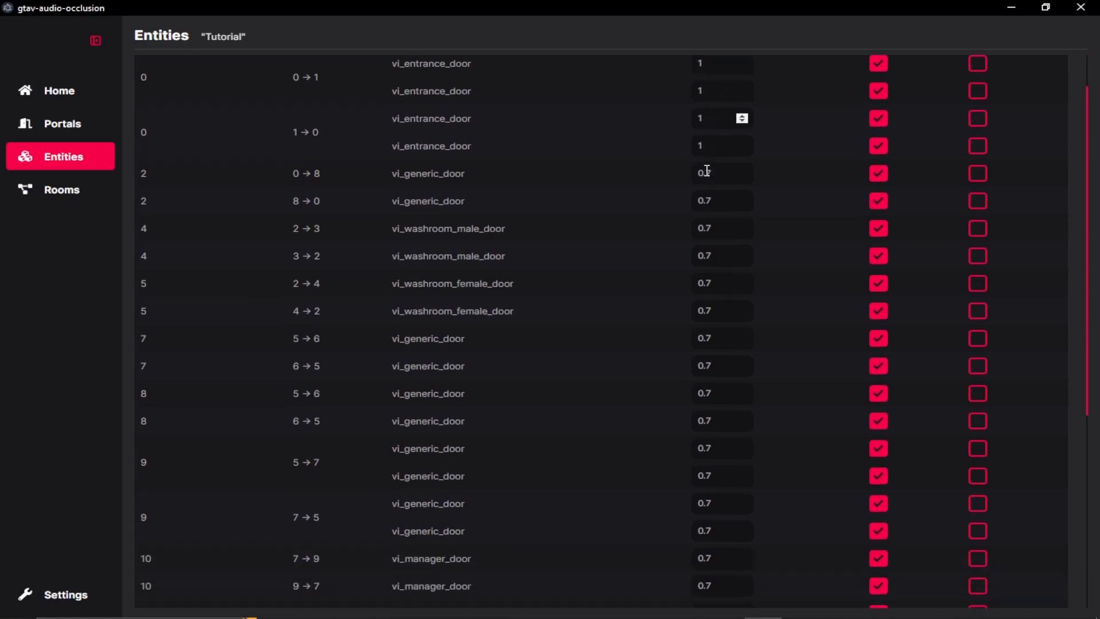
{"action": "scroll", "coordinate": [578, 318], "scroll_direction": "down", "scroll_amount": 2}
{"action": "scroll", "coordinate": [490, 304], "scroll_direction": "up", "scroll_amount": 4}
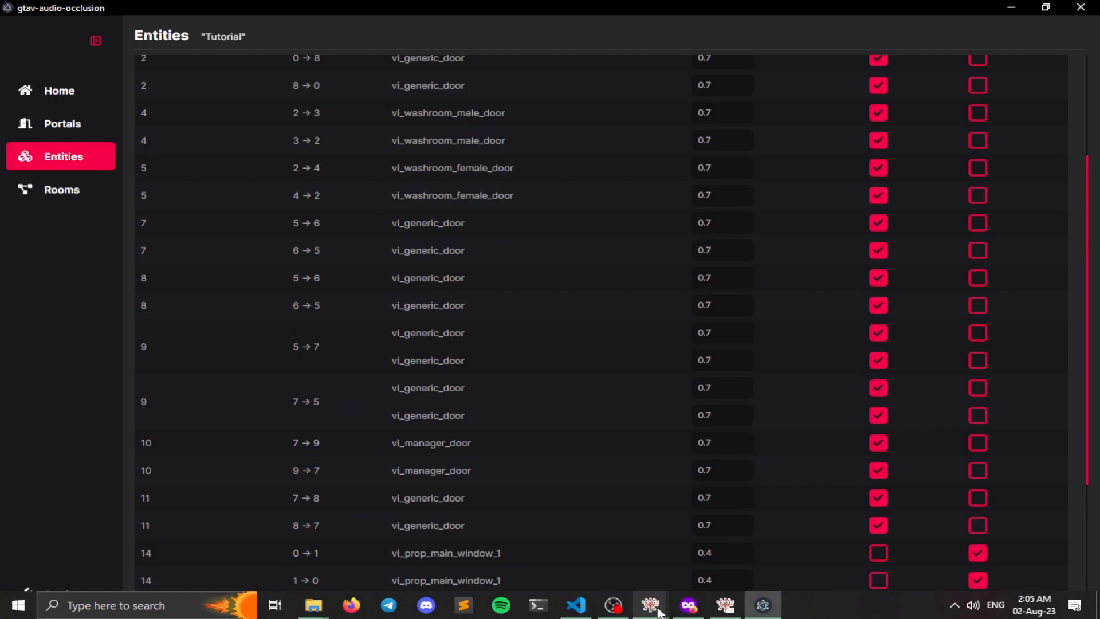
Switch to CodeWalker, look at the washroom doors in the world view and inspect the entity attached to portal 4 of vi_shell_col.
{"action": "left_click", "coordinate": [607, 544]}
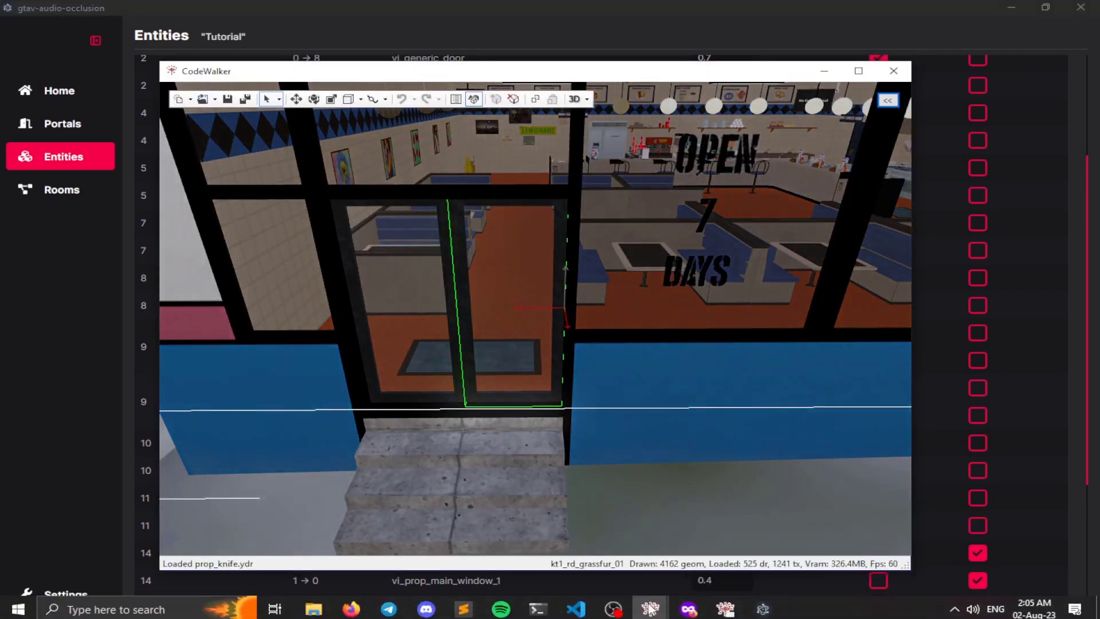
{"action": "mouse_move", "coordinate": [650, 609]}
{"action": "left_click", "coordinate": [725, 527]}
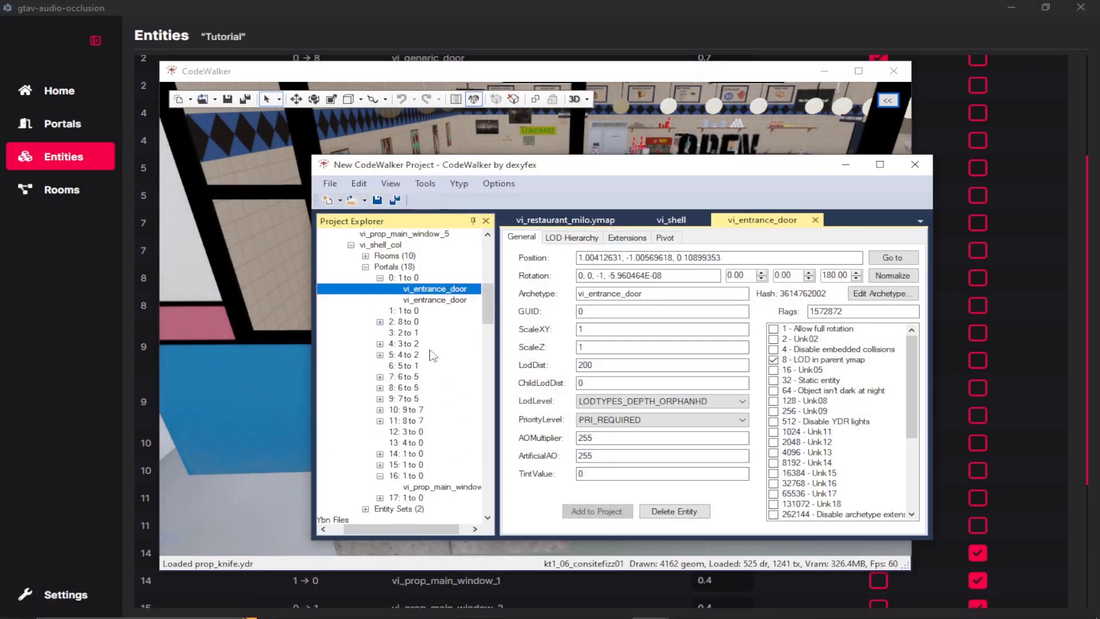
{"action": "left_click", "coordinate": [893, 258]}
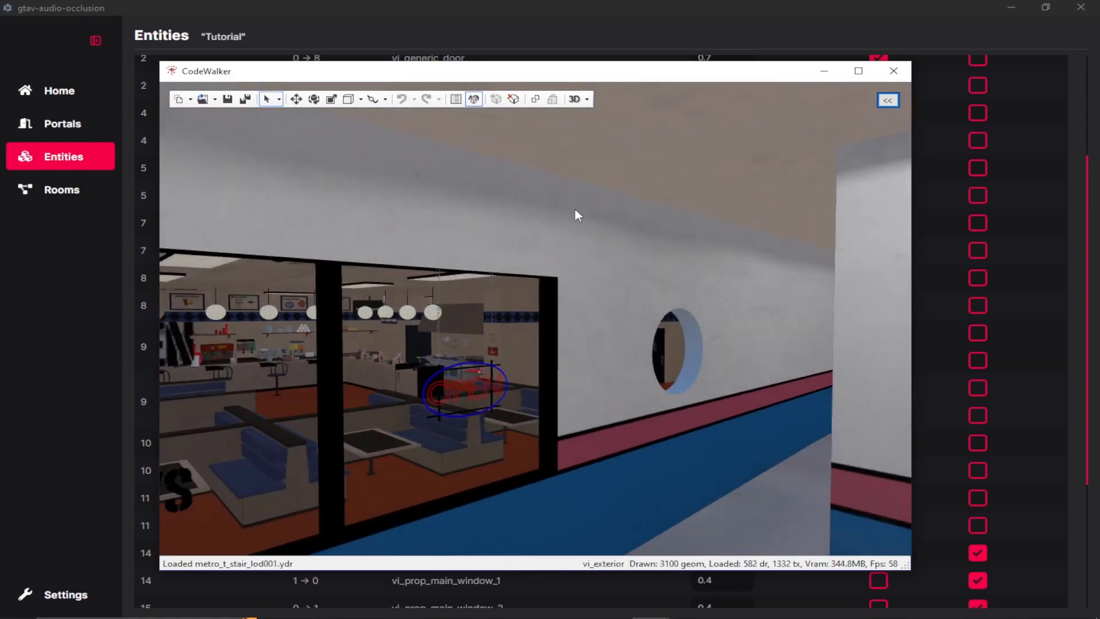
{"action": "key", "text": "alt+Tab"}
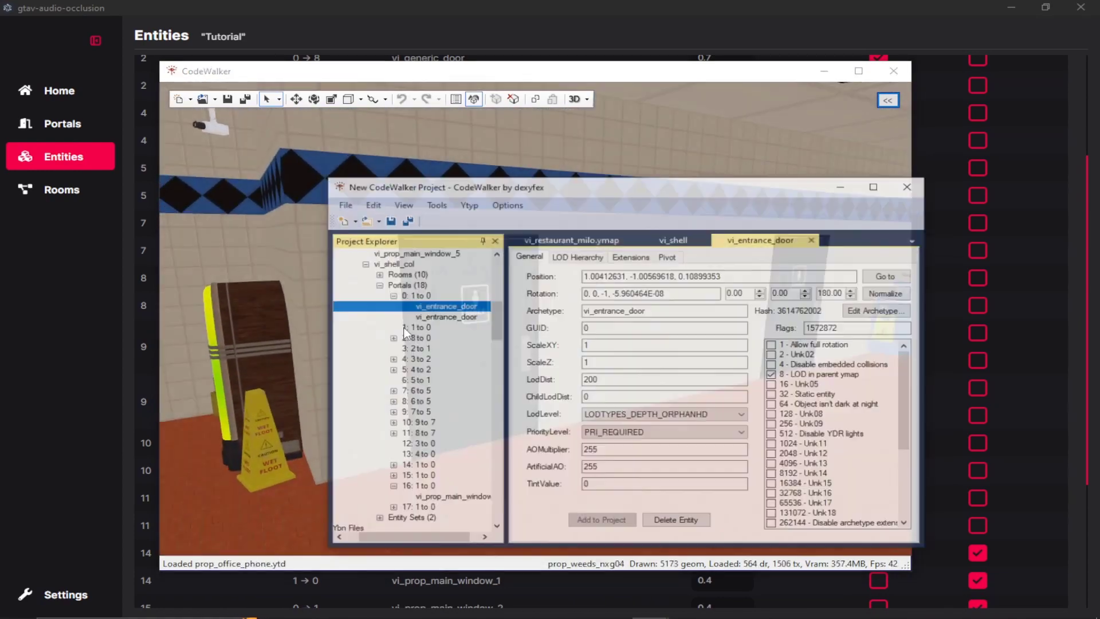
{"action": "scroll", "coordinate": [404, 332], "scroll_direction": "down", "scroll_amount": 1}
{"action": "left_click", "coordinate": [380, 321]}
{"action": "left_click", "coordinate": [380, 322]}
{"action": "left_click", "coordinate": [380, 311]}
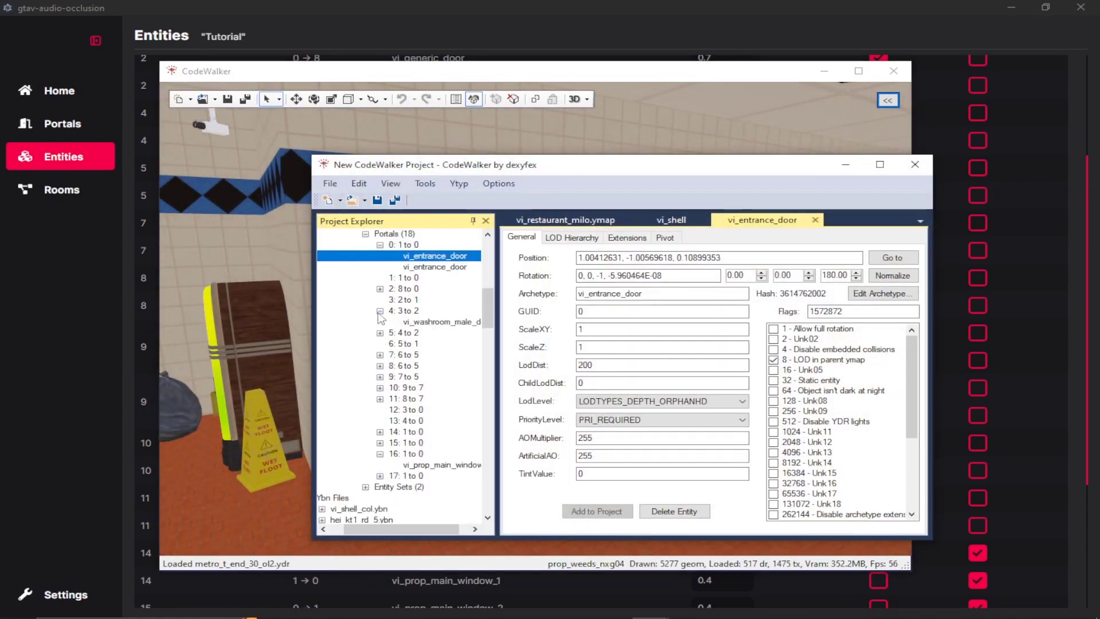
{"action": "left_click_drag", "start_coordinate": [391, 531], "coordinate": [400, 531]}
{"action": "left_click", "coordinate": [366, 310]}
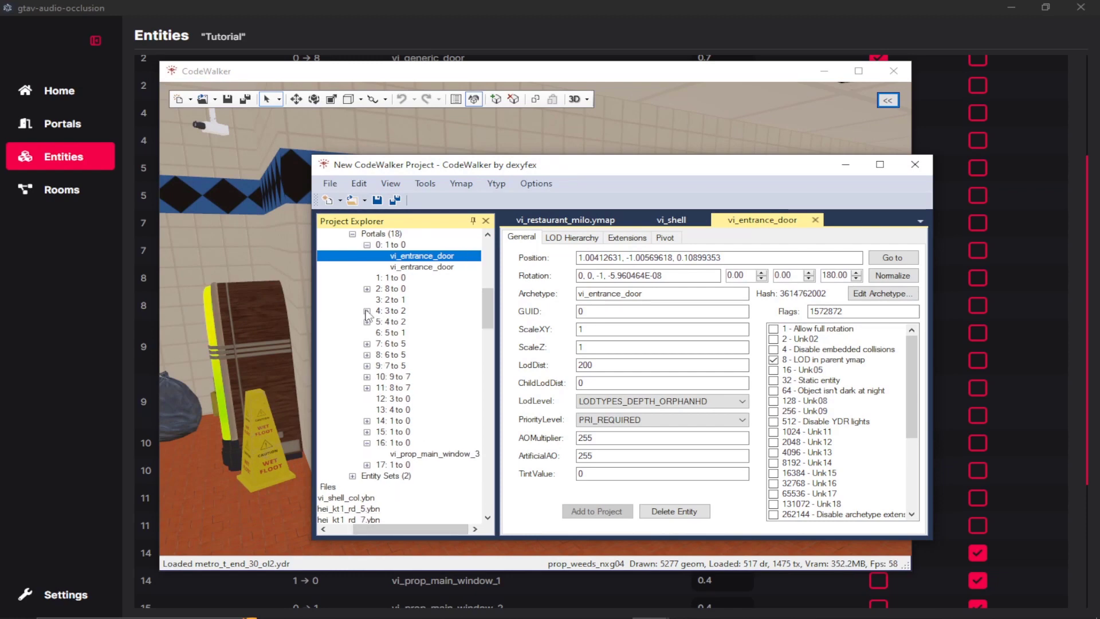
Back in the audio occlusion project, set the max occlusion of both vi_washroom_male_door entries of portal 4 to 1.0.
{"action": "left_click", "coordinate": [585, 21]}
{"action": "scroll", "coordinate": [209, 201], "scroll_direction": "up", "scroll_amount": 3}
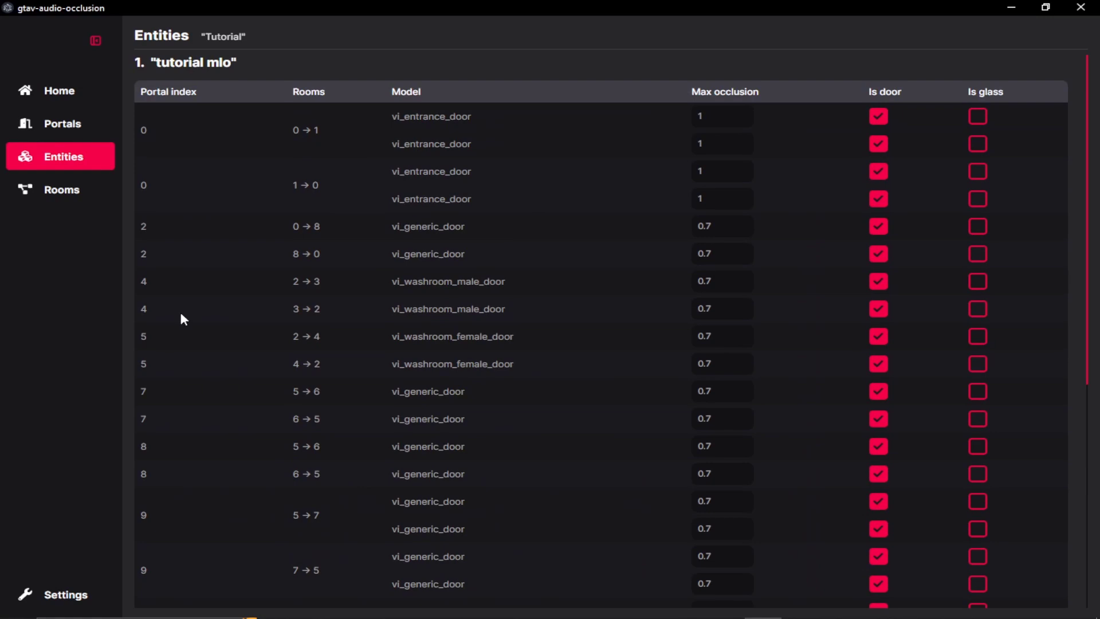
{"action": "double_click", "coordinate": [455, 281]}
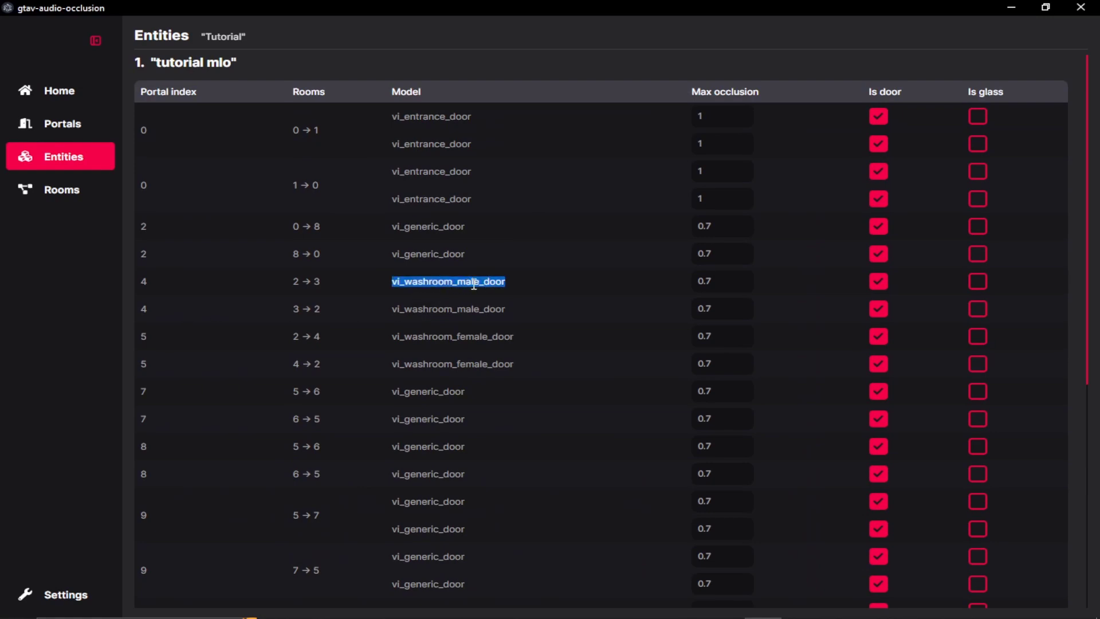
{"action": "left_click_drag", "start_coordinate": [739, 283], "coordinate": [679, 291]}
{"action": "type", "text": "1.0"}
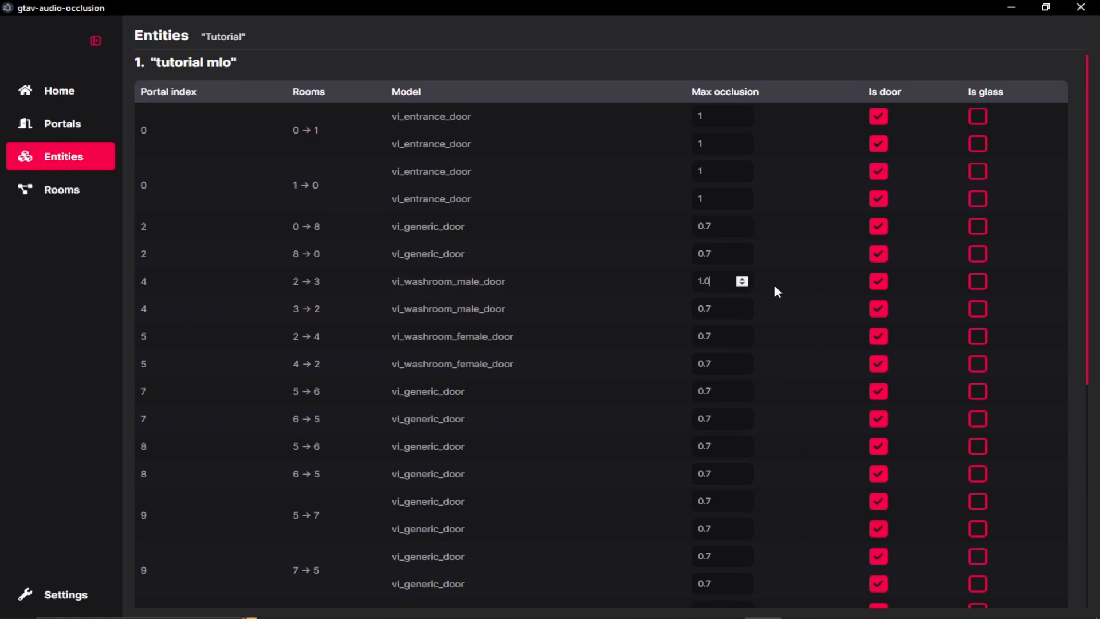
{"action": "key", "text": "Tab"}
{"action": "type", "text": "1.0"}
{"action": "left_click", "coordinate": [595, 307]}
Check the room settings, return to the project overview and write the audio occlusion files for the tutorial mlo interior.
{"action": "left_click", "coordinate": [40, 193]}
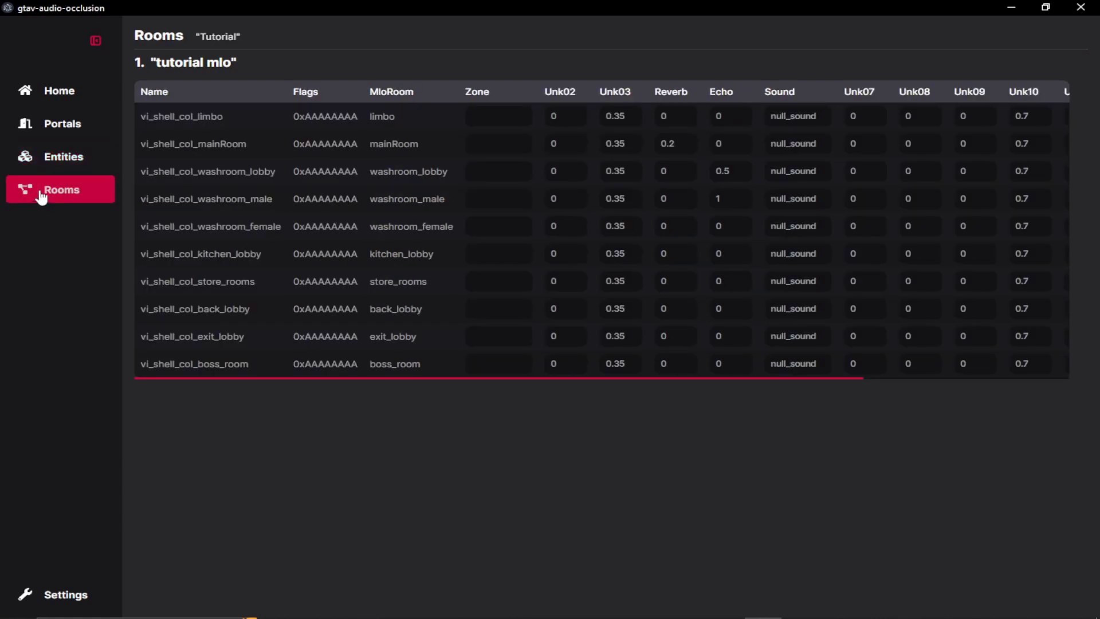
{"action": "left_click", "coordinate": [43, 91]}
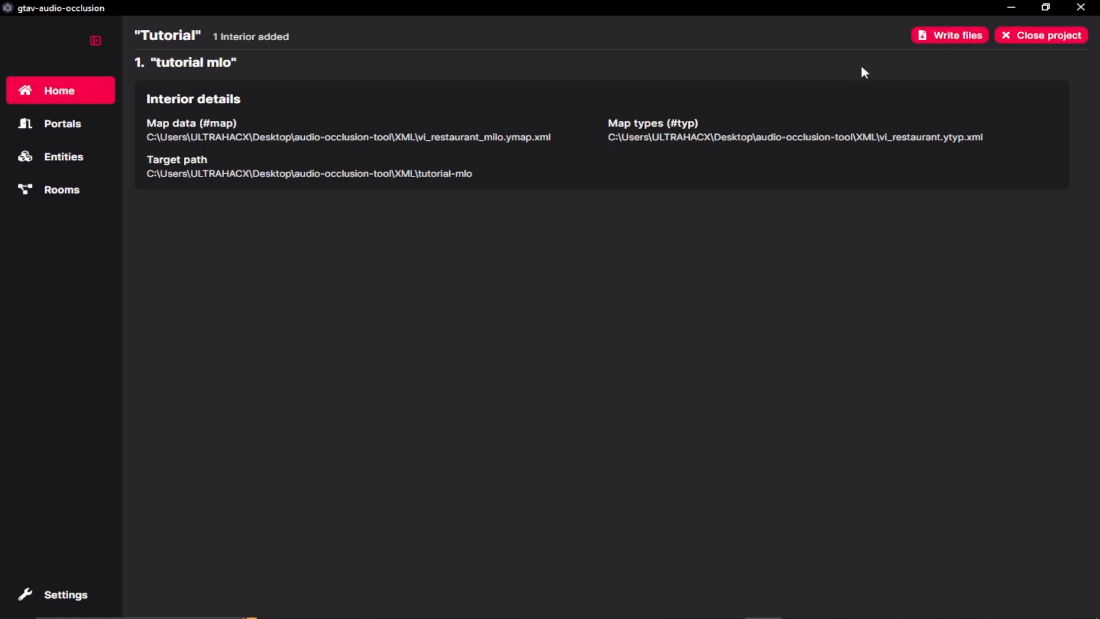
{"action": "left_click", "coordinate": [296, 174]}
Inspect the generated game.dat151.rel.xml in the XML folder and the ymt.pso.xml file inside the tutorial-mlo folder.
{"action": "left_click", "coordinate": [253, 167]}
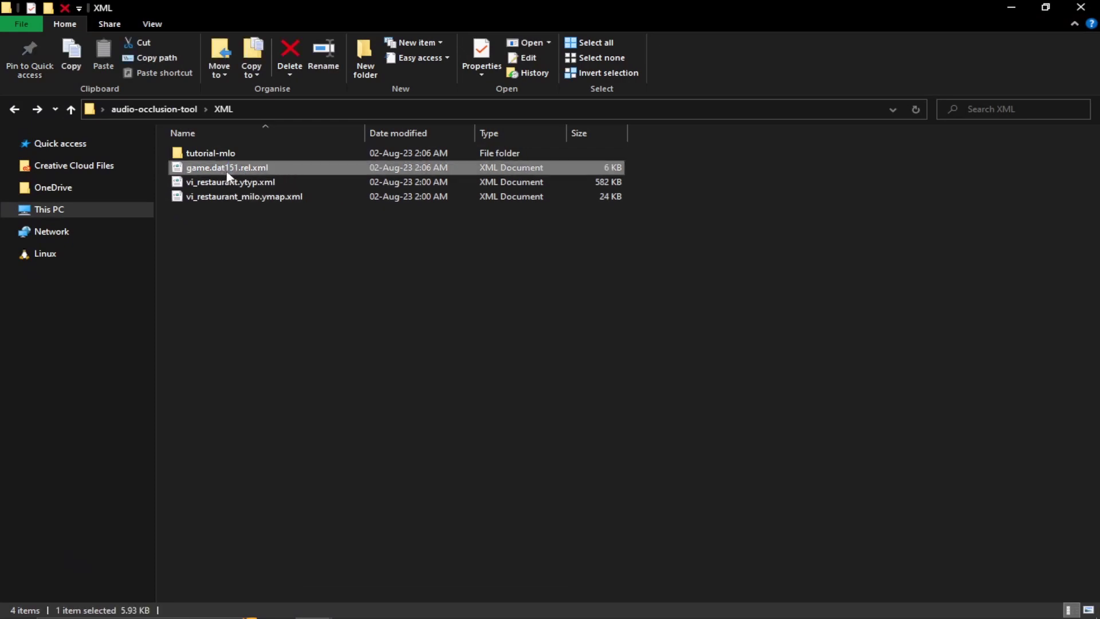
{"action": "double_click", "coordinate": [235, 153]}
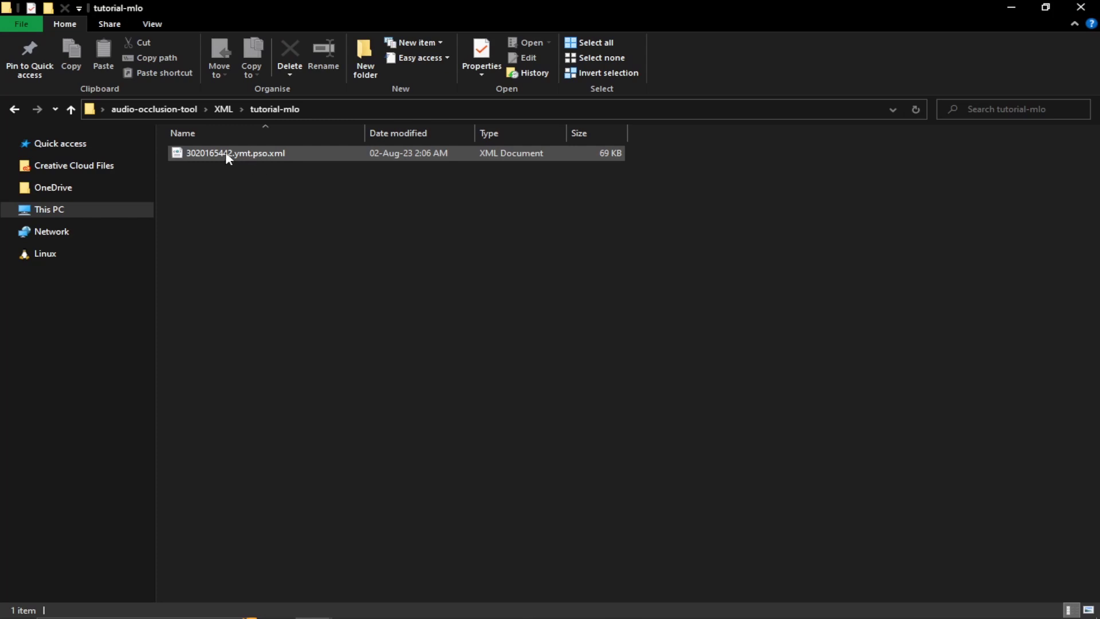
{"action": "key", "text": "alt+Left"}
{"action": "left_click", "coordinate": [255, 167]}
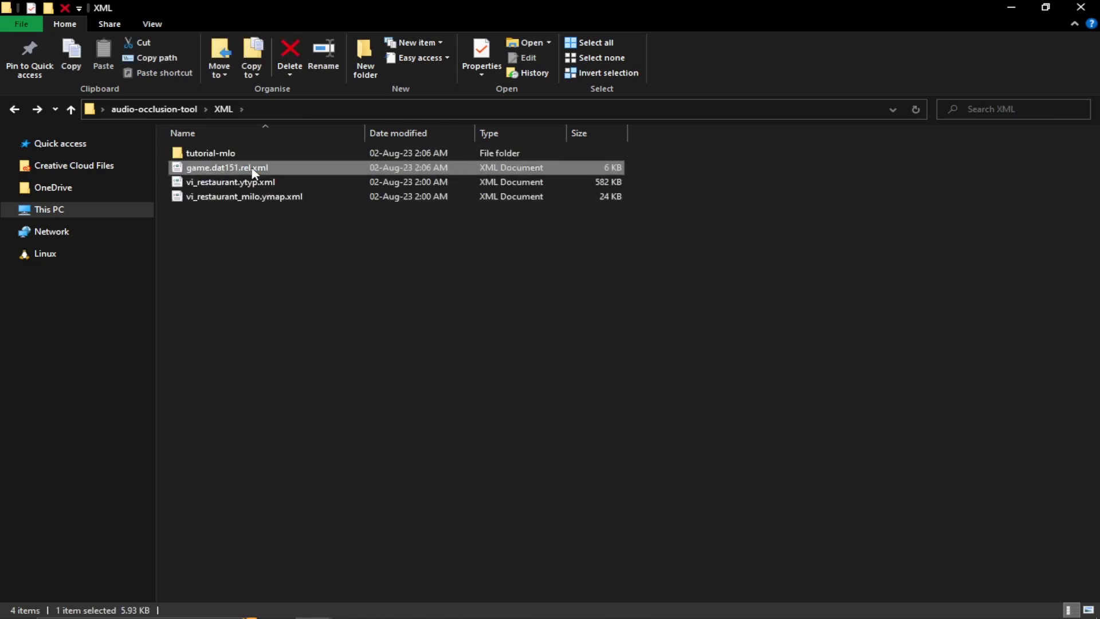
Switch to RPF Explorer, enable edit mode and import game.dat151.rel.xml into the mods\update\x64\dlcpacks folder.
{"action": "left_click", "coordinate": [725, 614]}
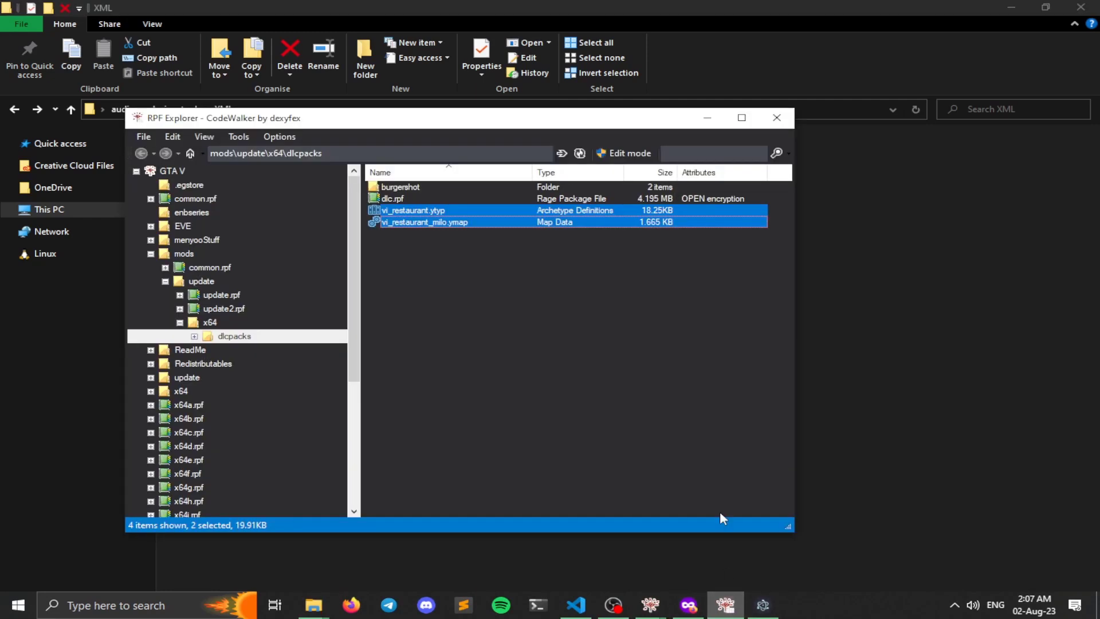
{"action": "left_click_drag", "start_coordinate": [512, 121], "coordinate": [743, 90]}
{"action": "left_click", "coordinate": [856, 122]}
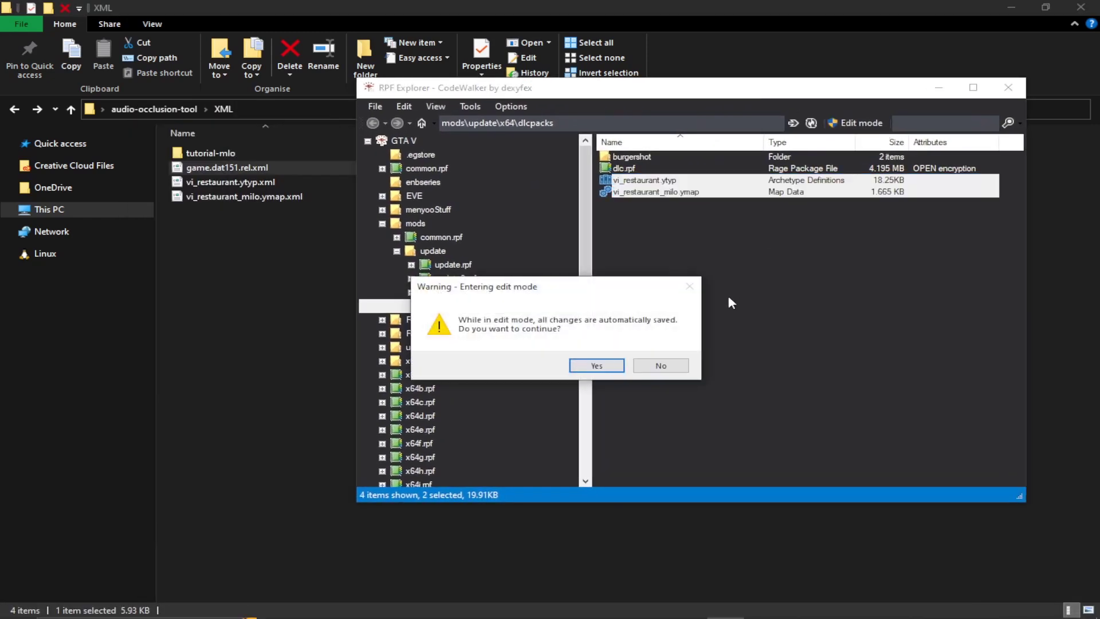
{"action": "left_click", "coordinate": [596, 365]}
{"action": "left_click_drag", "start_coordinate": [216, 170], "coordinate": [785, 294]}
Import 3020165442.ymt.pso.xml from the tutorial-mlo folder into dlcpacks and select the two imported audio files.
{"action": "left_click", "coordinate": [229, 153]}
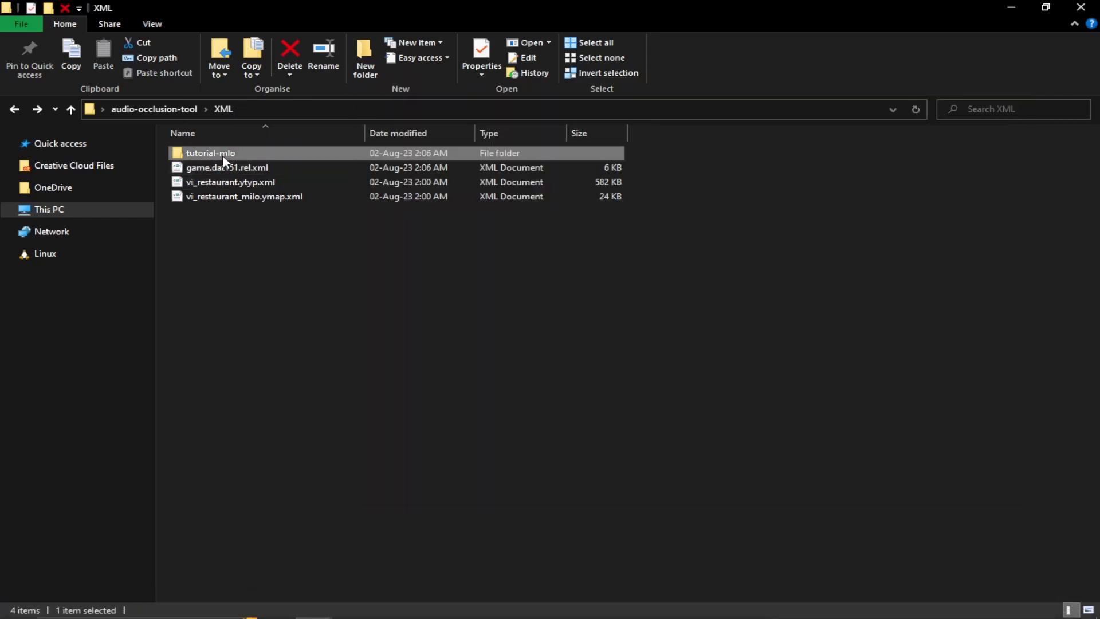
{"action": "double_click", "coordinate": [235, 154]}
{"action": "left_click_drag", "start_coordinate": [247, 153], "coordinate": [693, 215]}
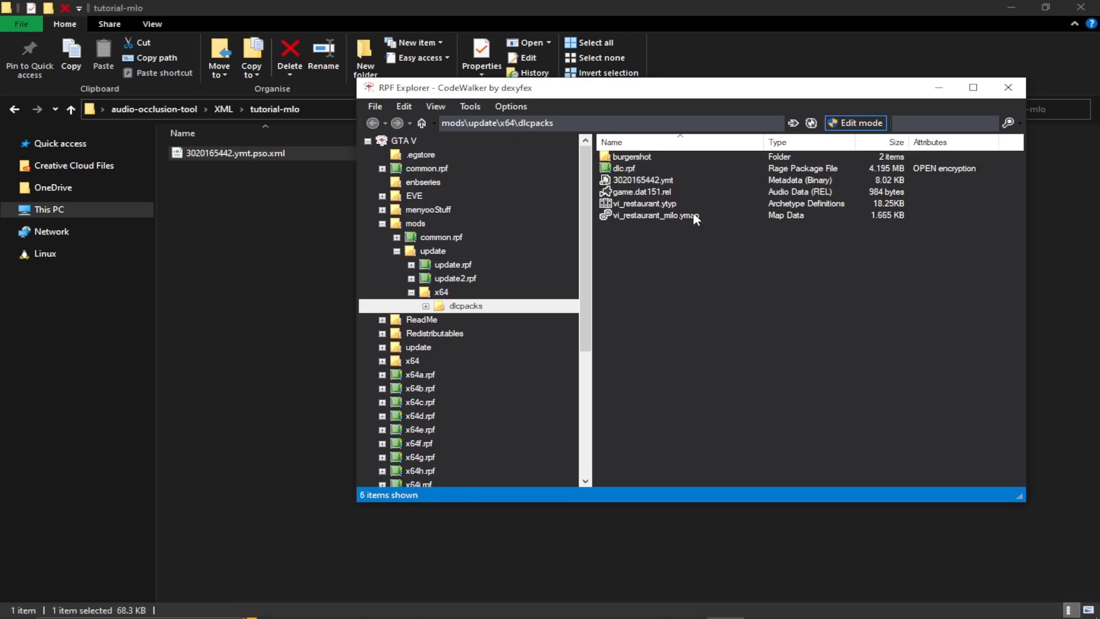
{"action": "left_click", "coordinate": [669, 182]}
{"action": "left_click", "coordinate": [653, 192], "text": "shift"}
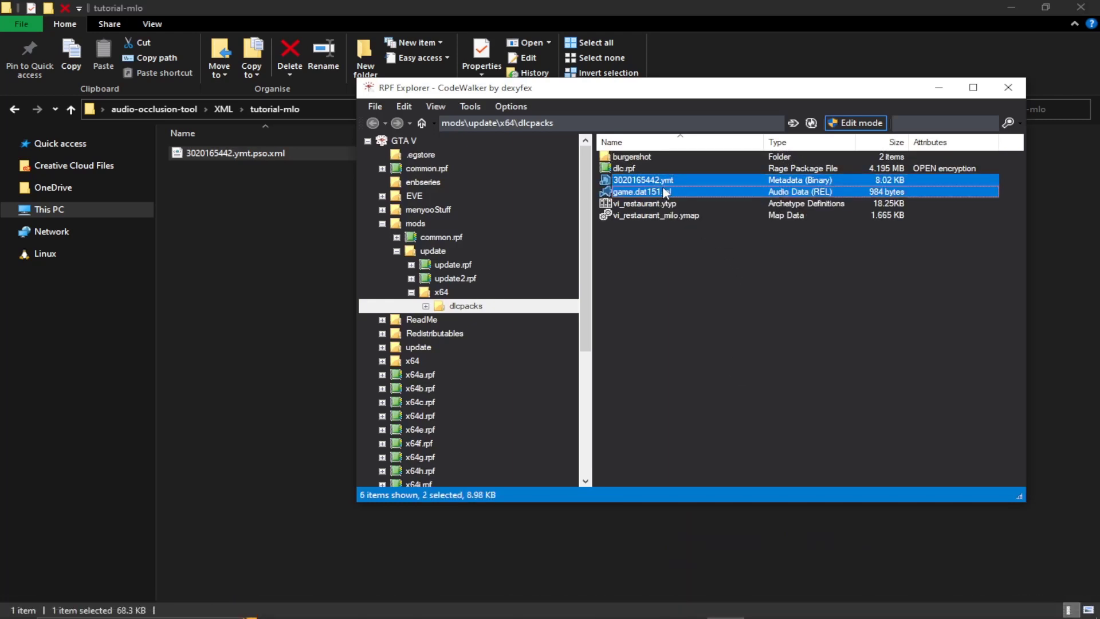
Bring up the vi_mlo resource folder and copy 3020165442.ymt from RPF Explorer into its stream folder, replacing the existing file.
{"action": "left_click", "coordinate": [313, 605]}
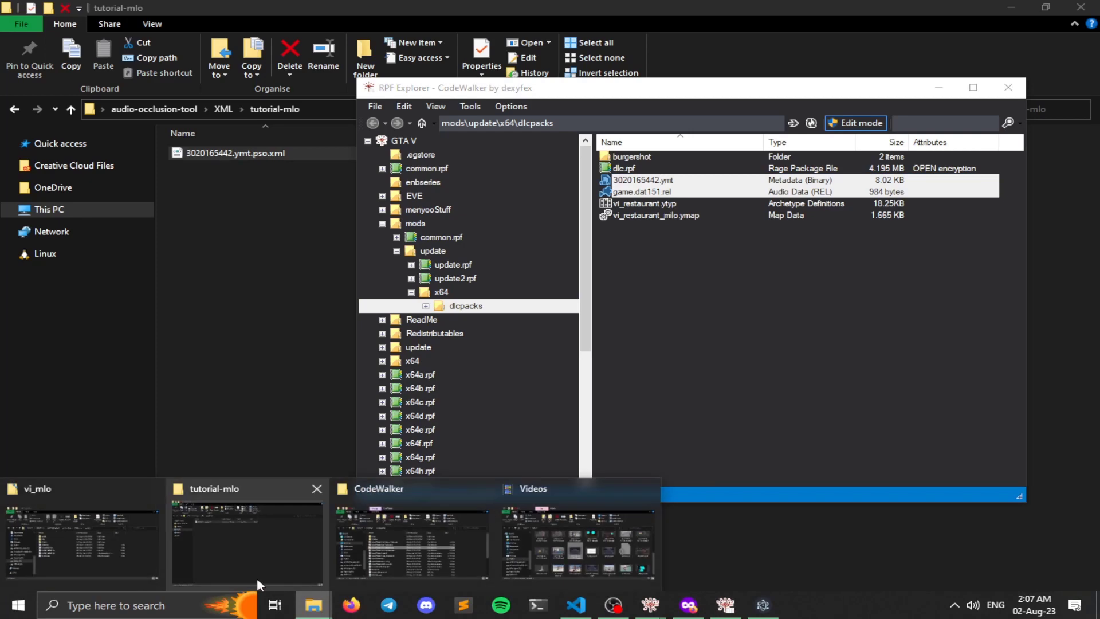
{"action": "left_click", "coordinate": [94, 527]}
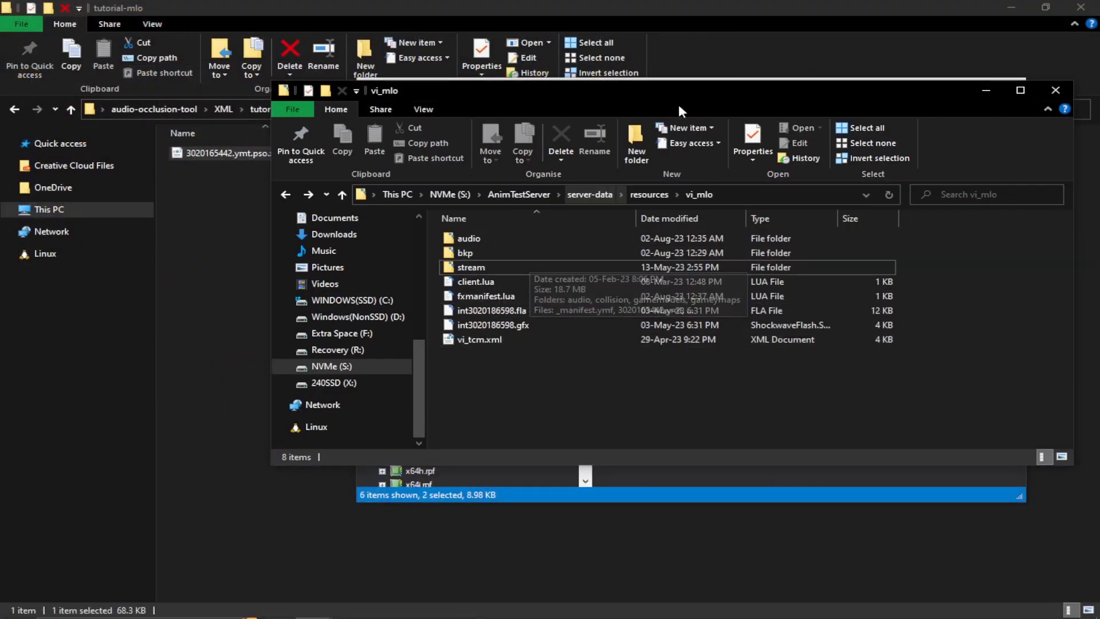
{"action": "left_click_drag", "start_coordinate": [678, 110], "coordinate": [466, 114]}
{"action": "left_click", "coordinate": [947, 366]}
{"action": "left_click_drag", "start_coordinate": [768, 98], "coordinate": [931, 98]}
{"action": "left_click_drag", "start_coordinate": [820, 182], "coordinate": [322, 269]}
{"action": "left_click", "coordinate": [495, 220]}
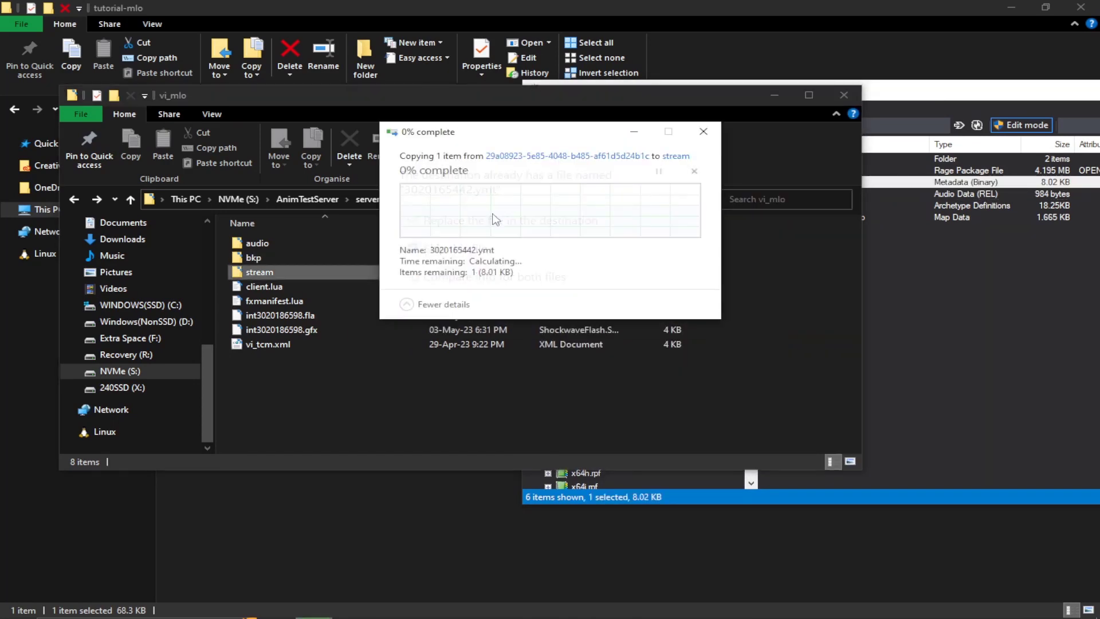
Copy game.dat151.rel from RPF Explorer into the audio folder of the vi_mlo resource.
{"action": "left_click", "coordinate": [999, 246]}
{"action": "left_click", "coordinate": [820, 195]}
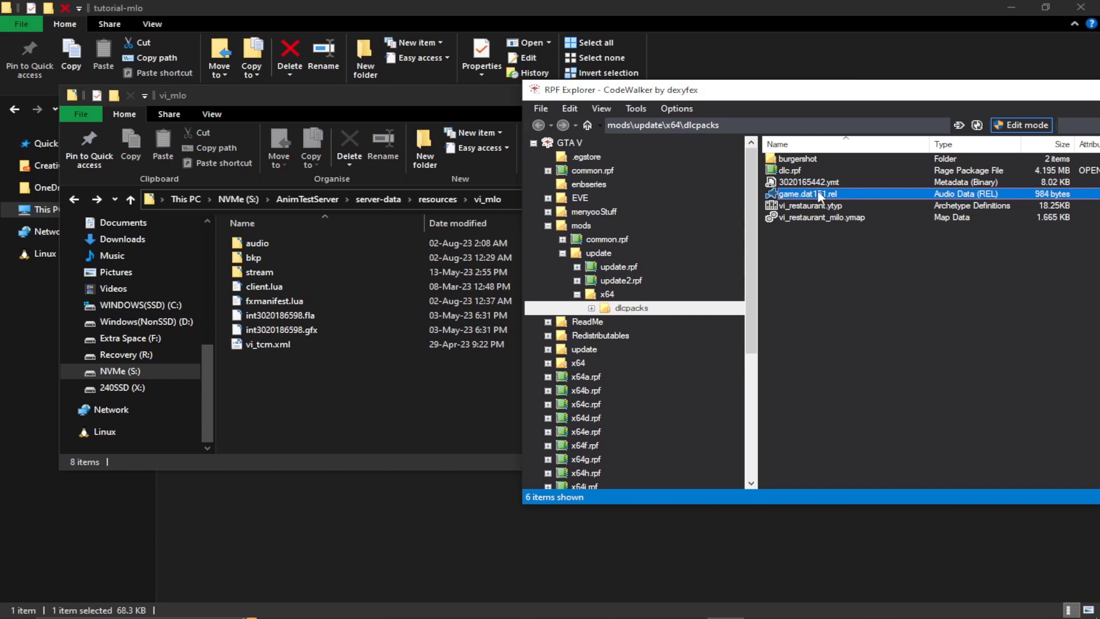
{"action": "left_click_drag", "start_coordinate": [820, 196], "coordinate": [271, 243]}
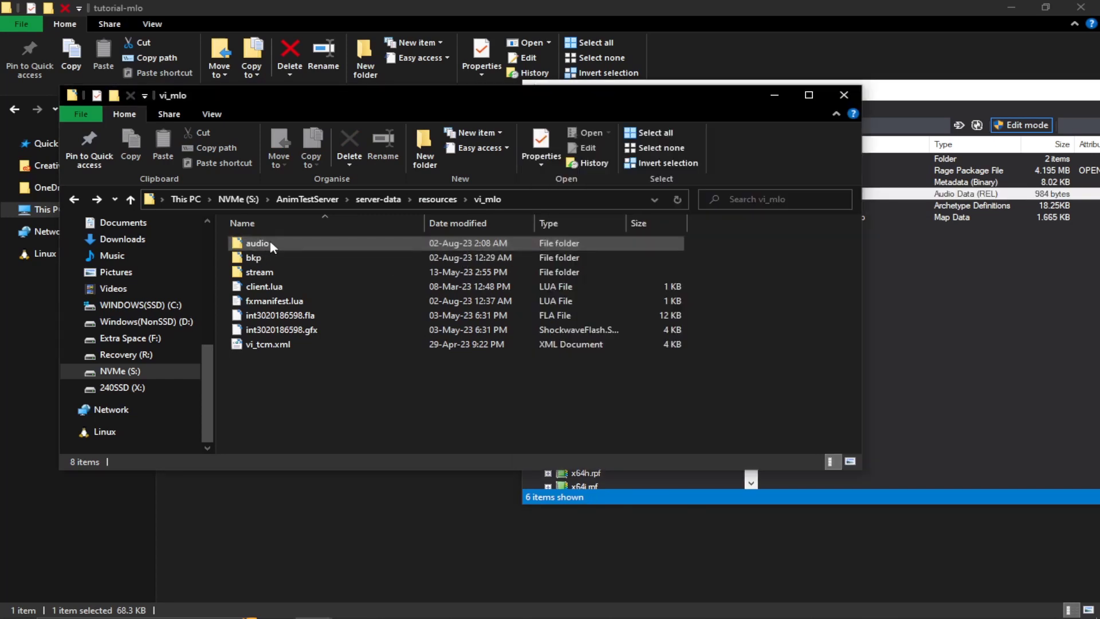
Rename the copied game.dat151.rel in the audio folder as vi_mlo_game.dat151.rel.
{"action": "double_click", "coordinate": [270, 241]}
{"action": "left_click", "coordinate": [355, 243]}
{"action": "key", "text": "F2"}
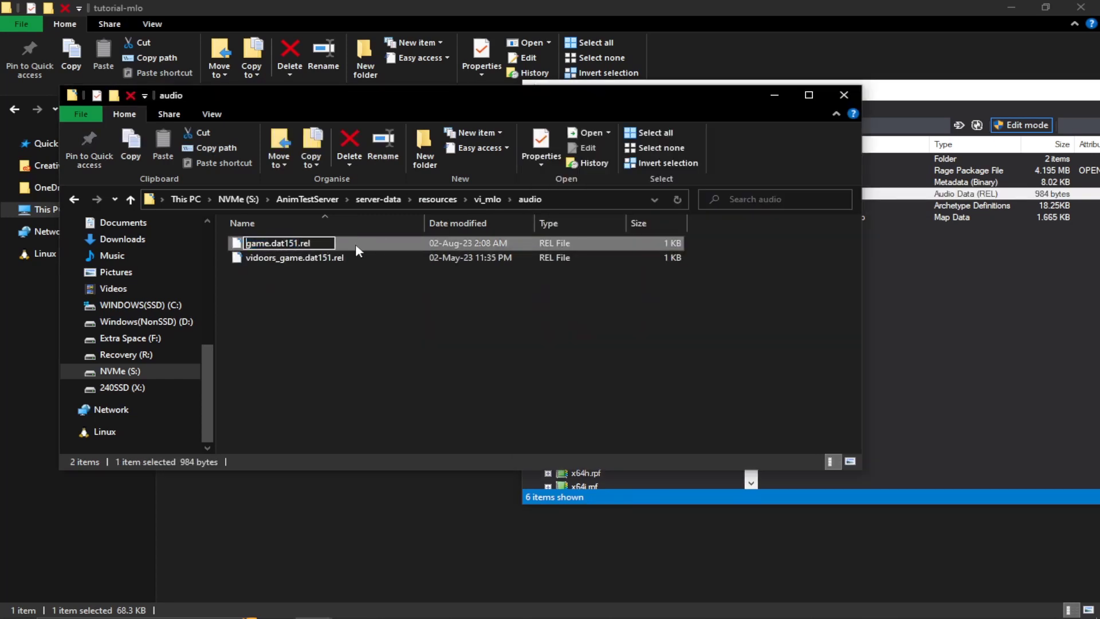
{"action": "type", "text": "vi_m"}
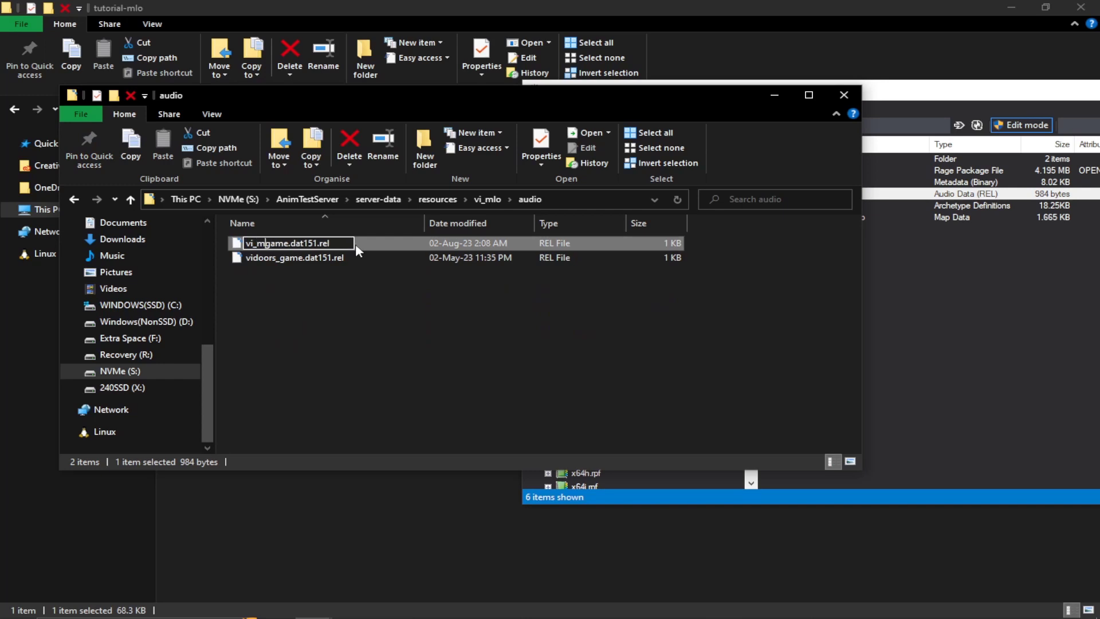
{"action": "type", "text": "lo_"}
{"action": "key", "text": "Return"}
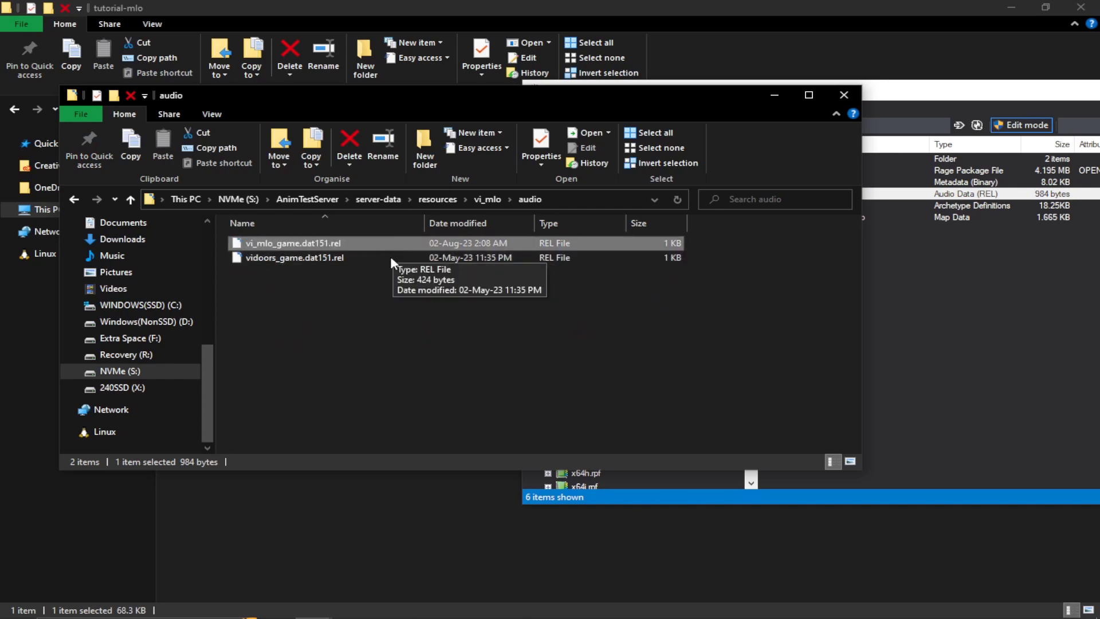
Open fxmanifest.lua from the vi_mlo folder in Visual Studio Code, allowing the untrusted file.
{"action": "key", "text": "BackSpace"}
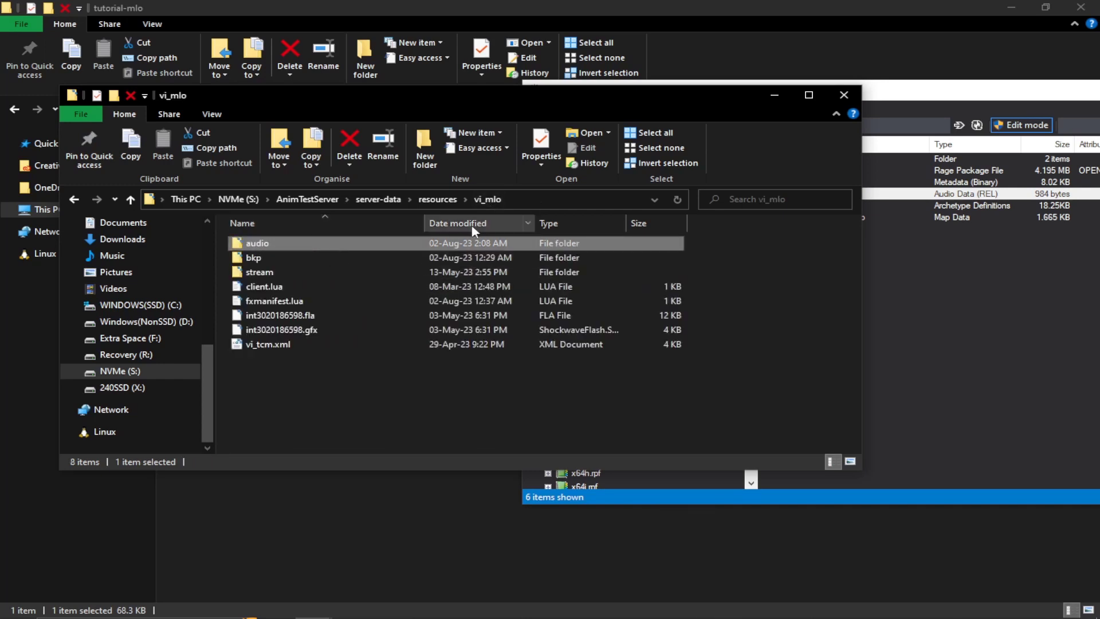
{"action": "left_click", "coordinate": [316, 301]}
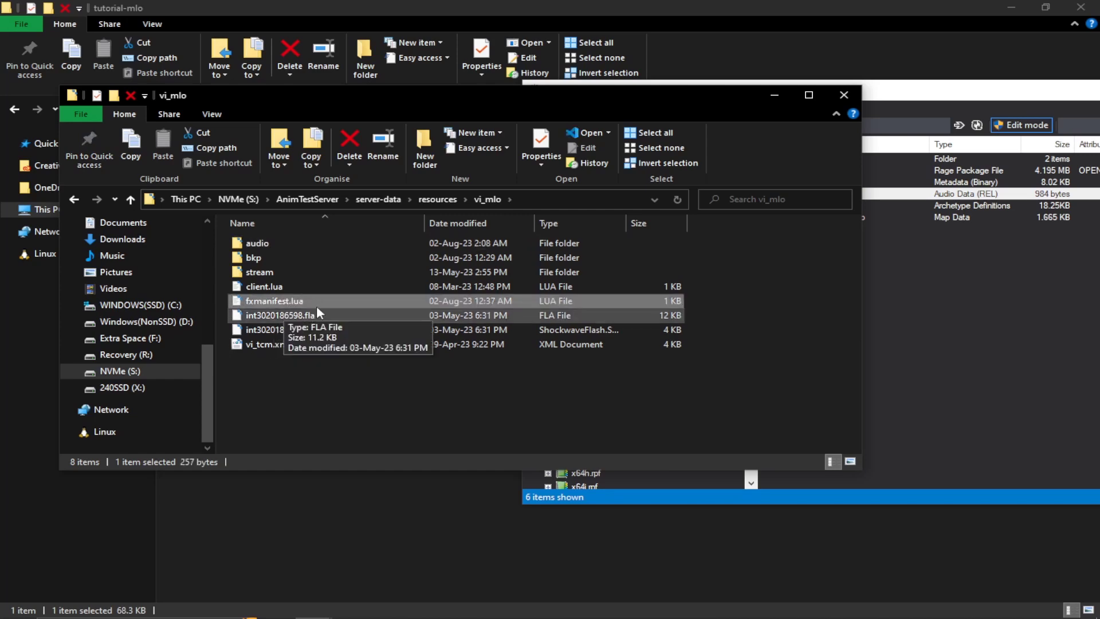
{"action": "left_click_drag", "start_coordinate": [295, 303], "coordinate": [386, 40]}
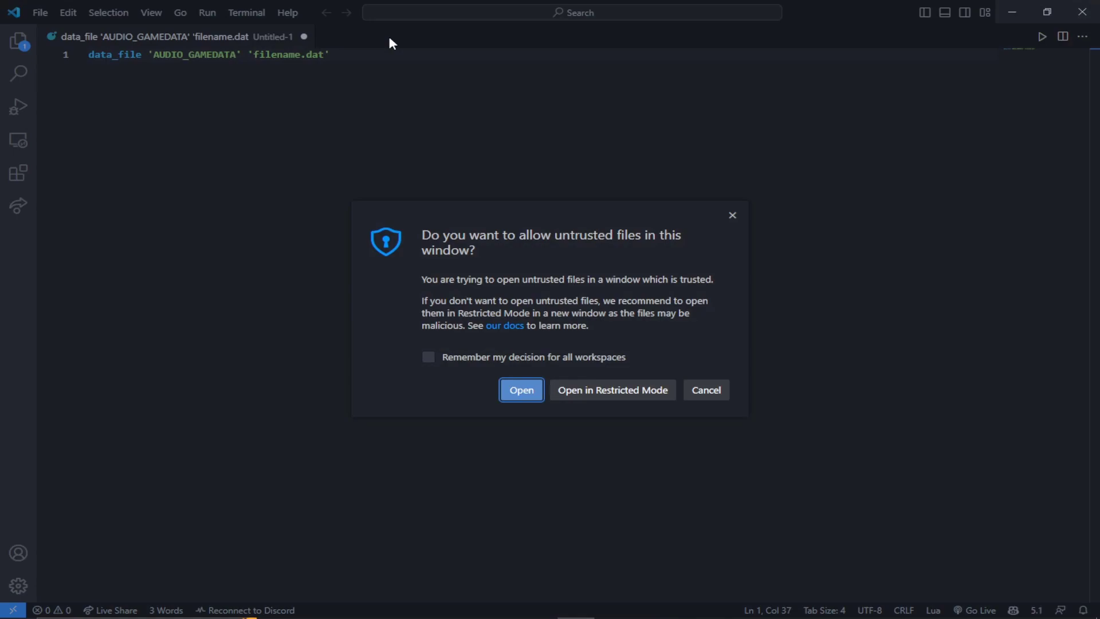
{"action": "left_click", "coordinate": [521, 393]}
Add 'audio/vi_mlo_game.dat151.rel' to the files block of fxmanifest.lua, copying the file name from the audio folder.
{"action": "left_click", "coordinate": [396, 165]}
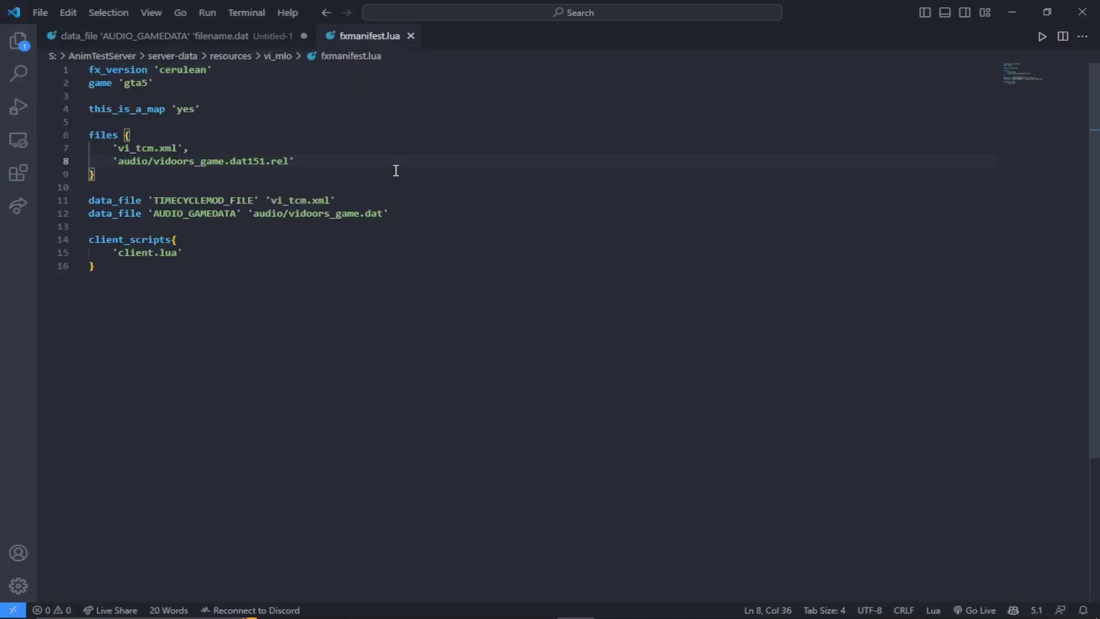
{"action": "key", "text": "Return"}
{"action": "type", "text": "'"}
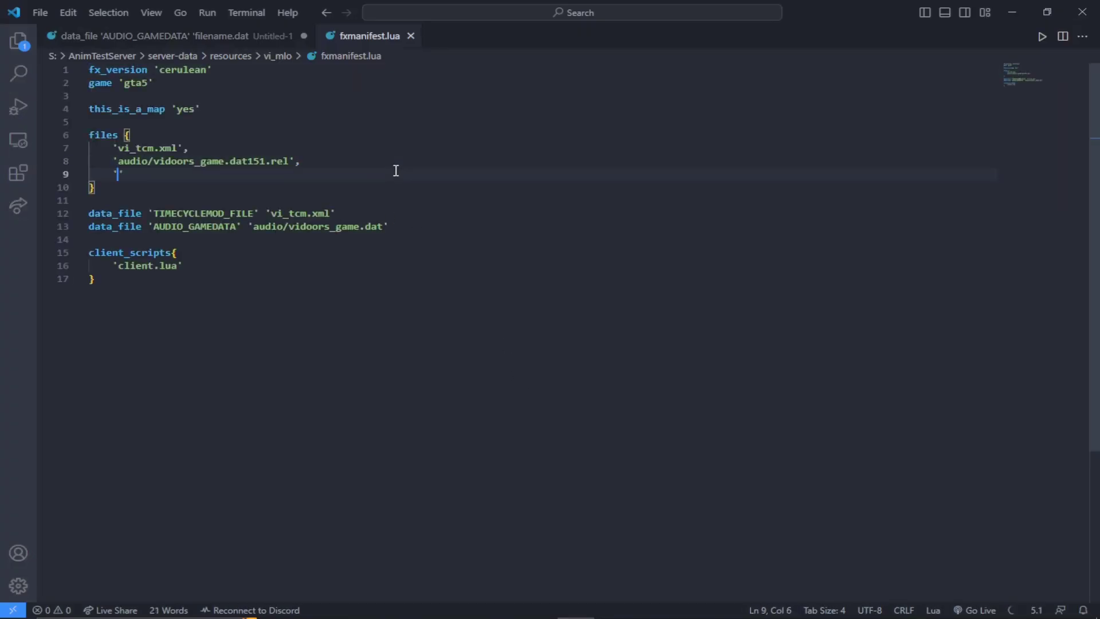
{"action": "type", "text": "audio/"}
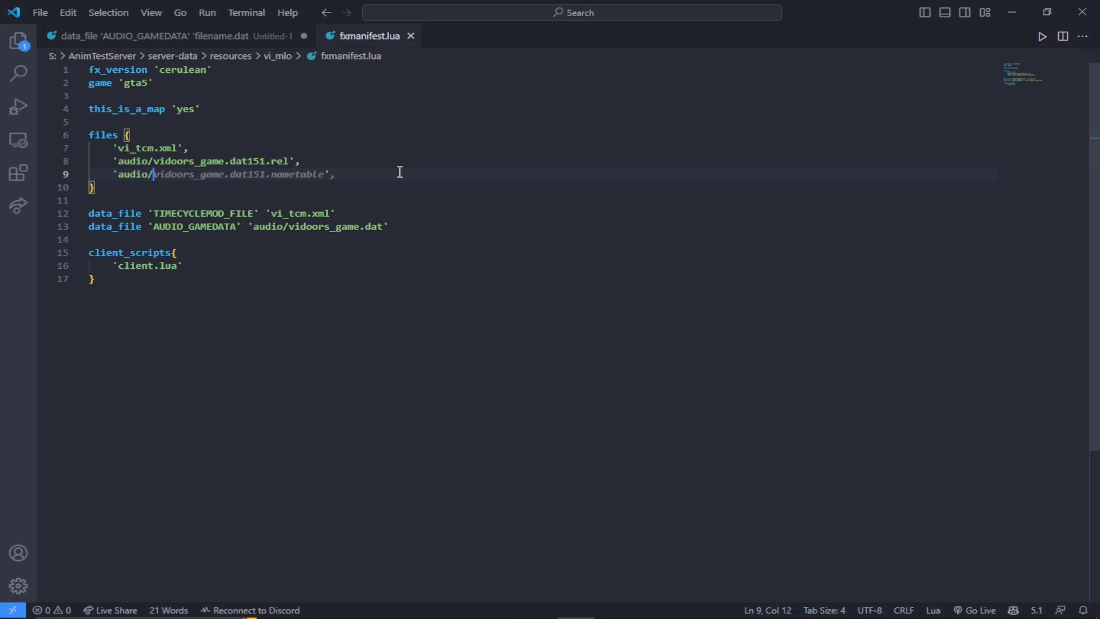
{"action": "key", "text": "alt+Tab"}
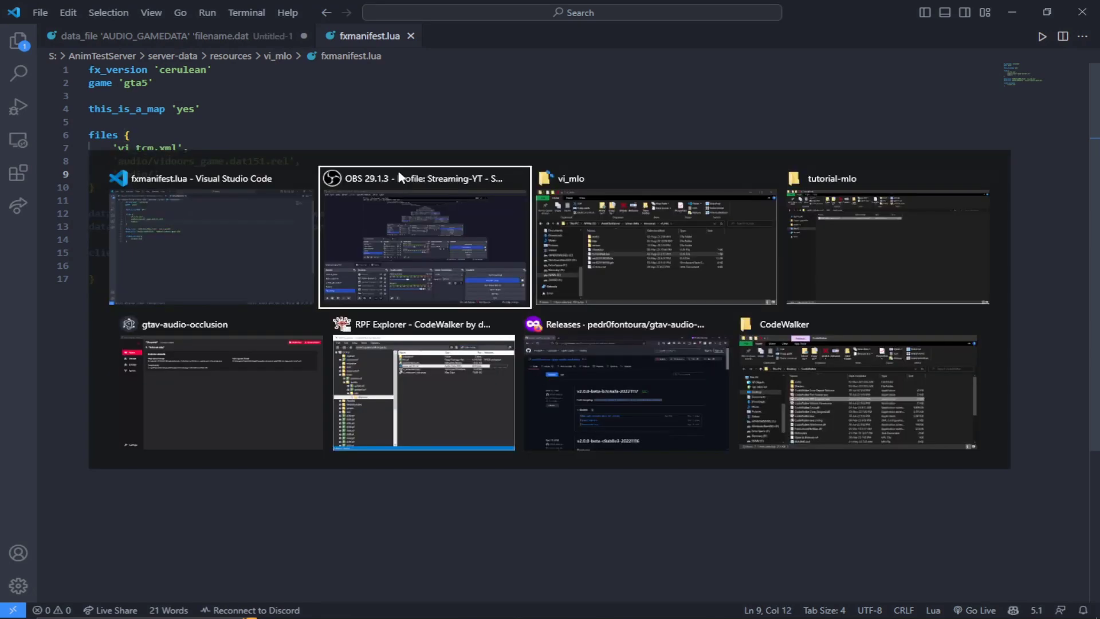
{"action": "left_click", "coordinate": [260, 244]}
{"action": "double_click", "coordinate": [260, 243]}
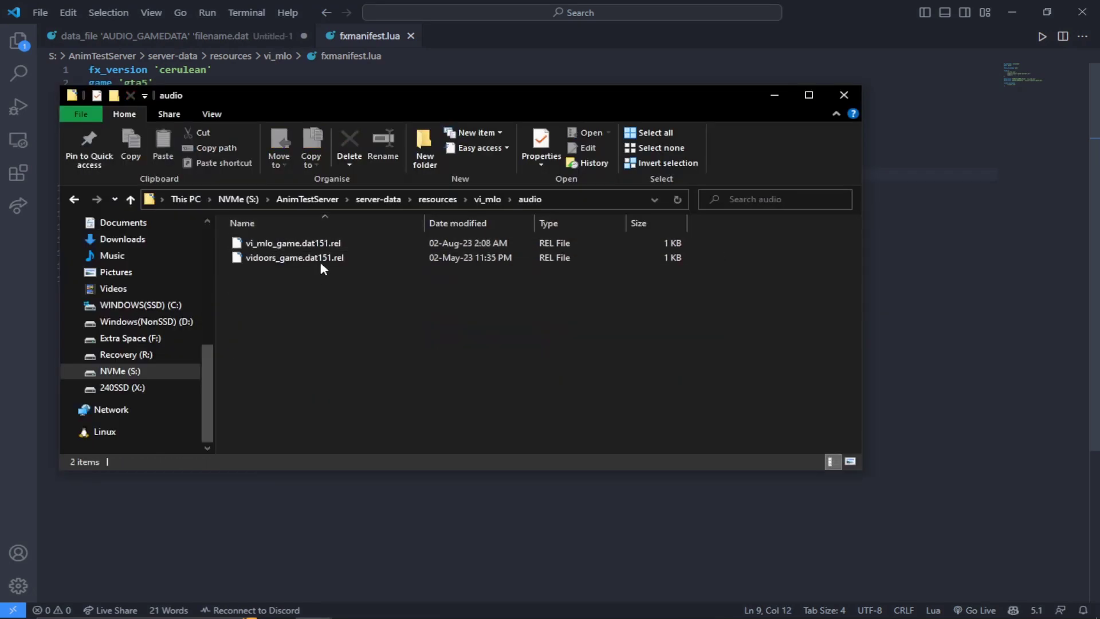
{"action": "left_click", "coordinate": [287, 242]}
{"action": "key", "text": "F2"}
{"action": "key", "text": "ctrl+c"}
{"action": "key", "text": "alt+Tab"}
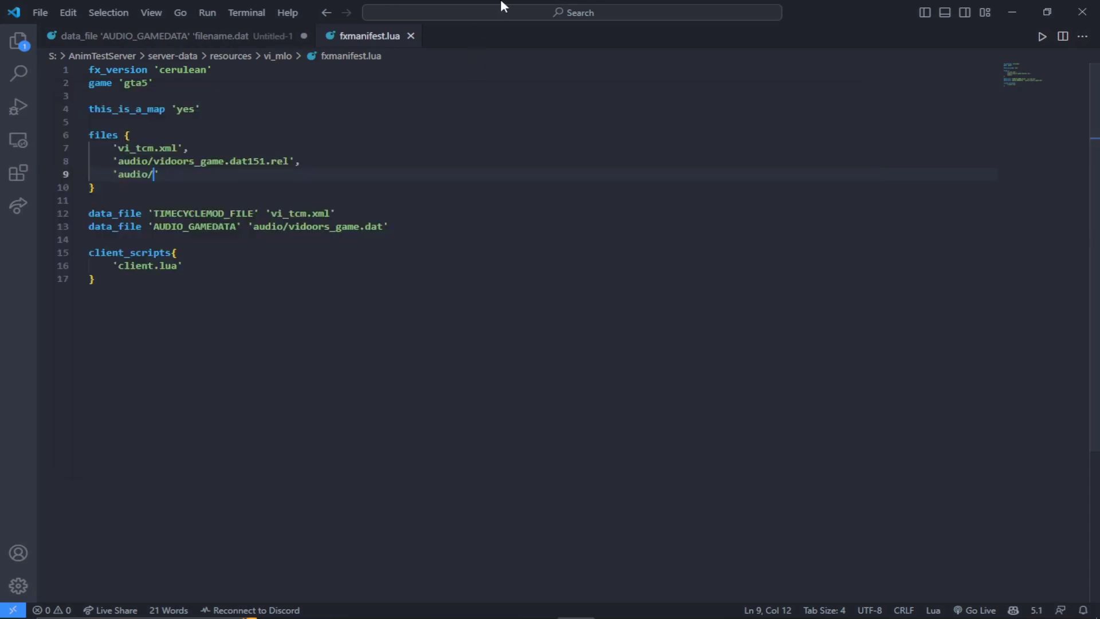
{"action": "type", "text": "/"}
{"action": "key", "text": "ctrl+v"}
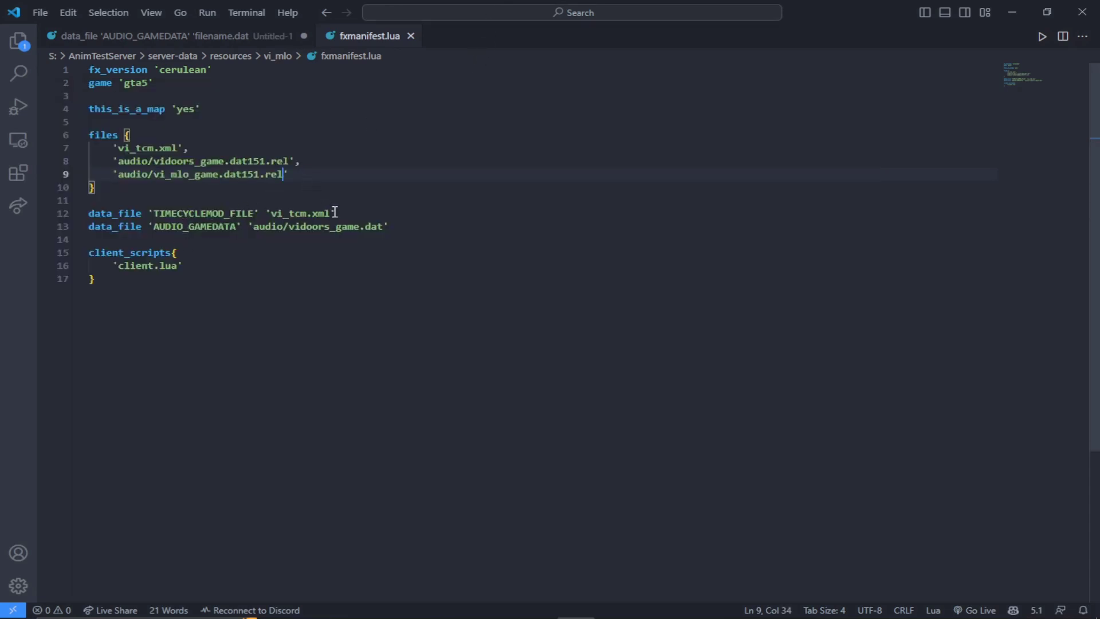
Copy the data_file 'AUDIO_GAMEDATA' 'filename.dat' line from the untitled file into fxmanifest.lua, below the vidoors_game entry.
{"action": "left_click", "coordinate": [199, 240]}
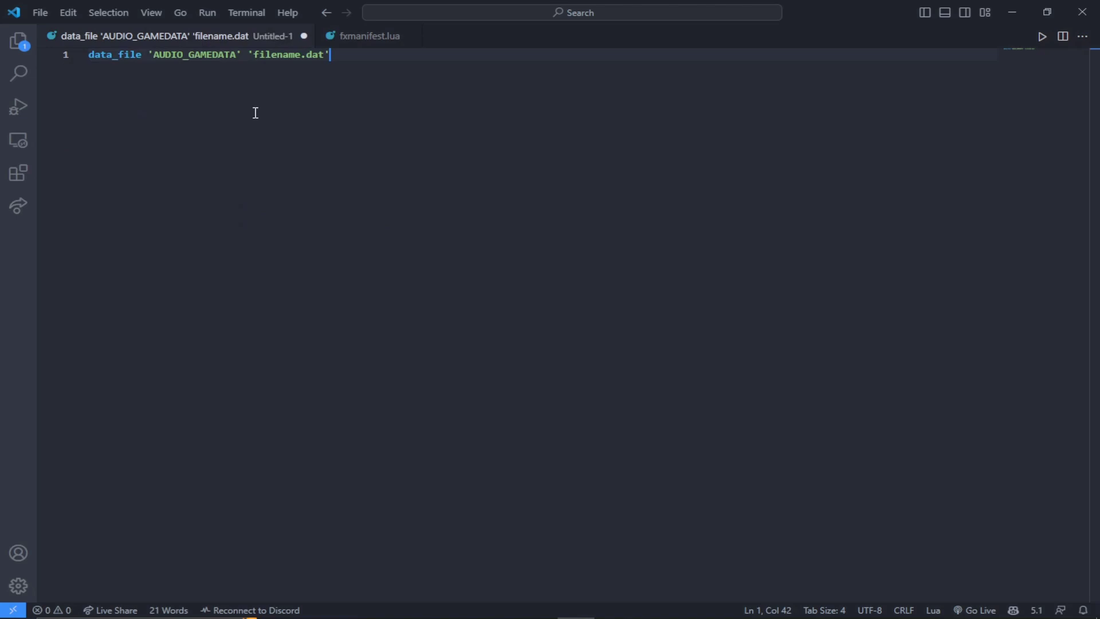
{"action": "key", "text": "ctrl+a"}
{"action": "key", "text": "ctrl+c"}
{"action": "left_click", "coordinate": [361, 35]}
{"action": "key", "text": "ctrl+v"}
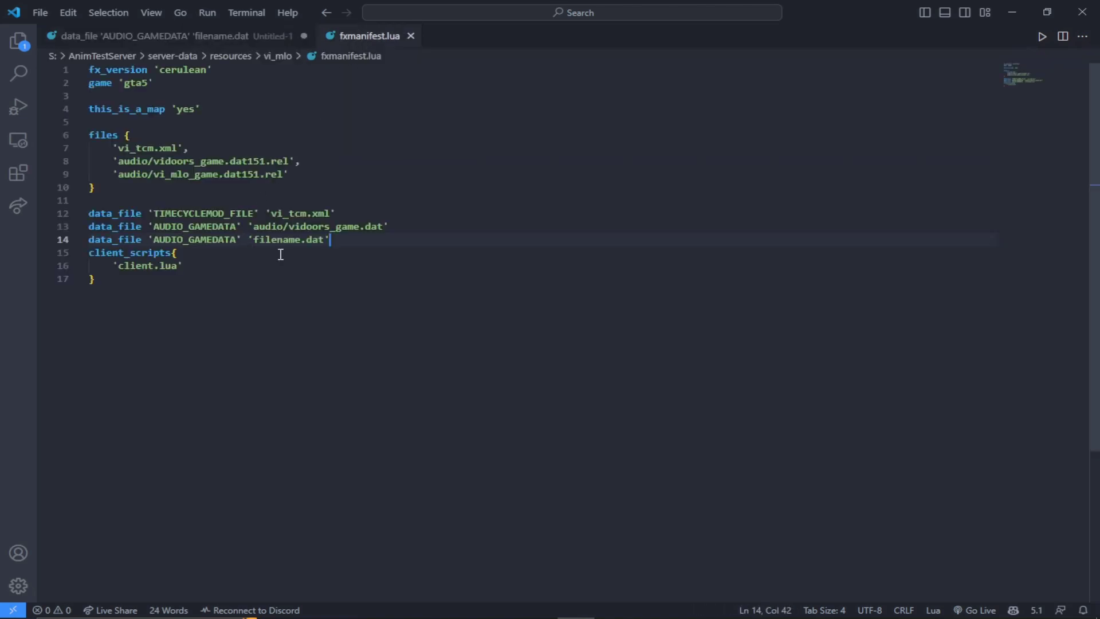
{"action": "key", "text": "Return"}
Change the path in the new AUDIO_GAMEDATA line from the placeholder to 'audio/vi_mlo_game.dat'.
{"action": "double_click", "coordinate": [178, 173]}
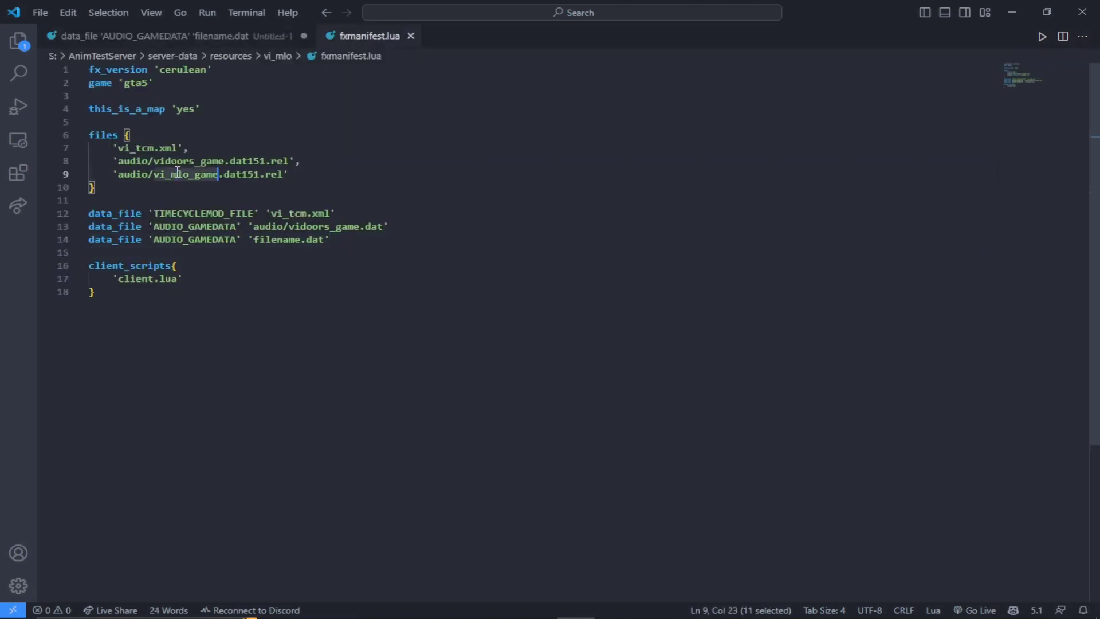
{"action": "double_click", "coordinate": [279, 239]}
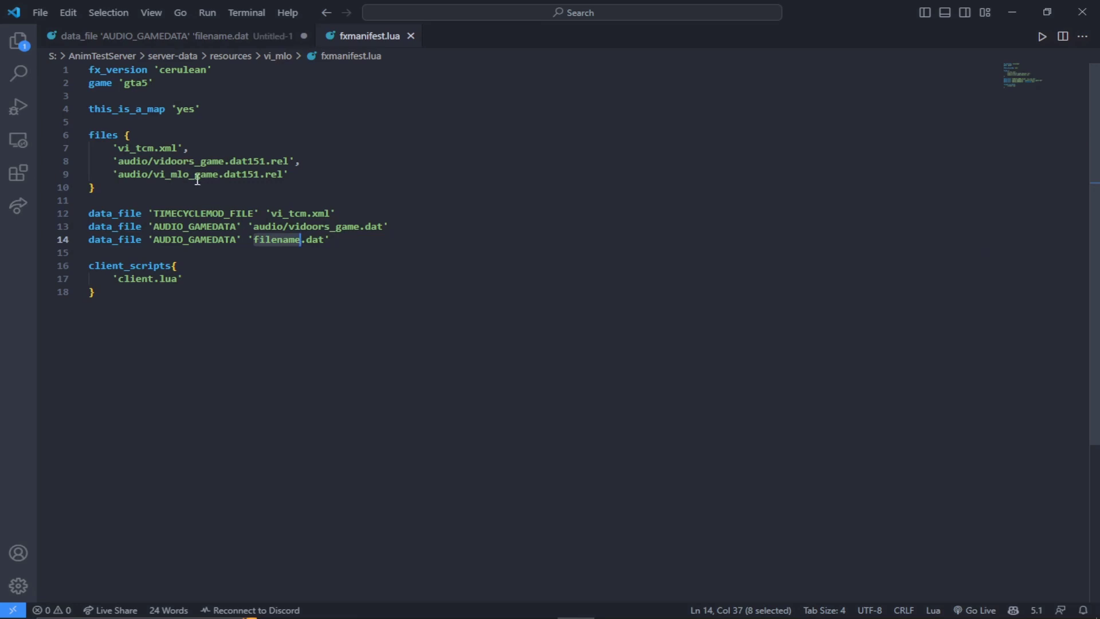
{"action": "key", "text": "ctrl+v"}
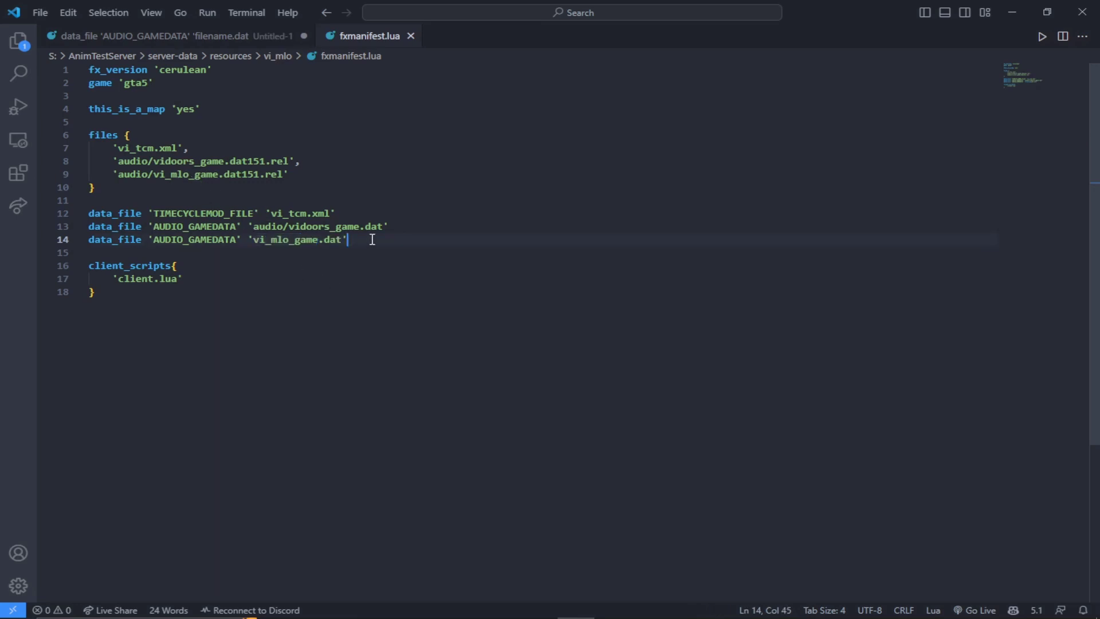
{"action": "left_click_drag", "start_coordinate": [253, 227], "coordinate": [291, 227]}
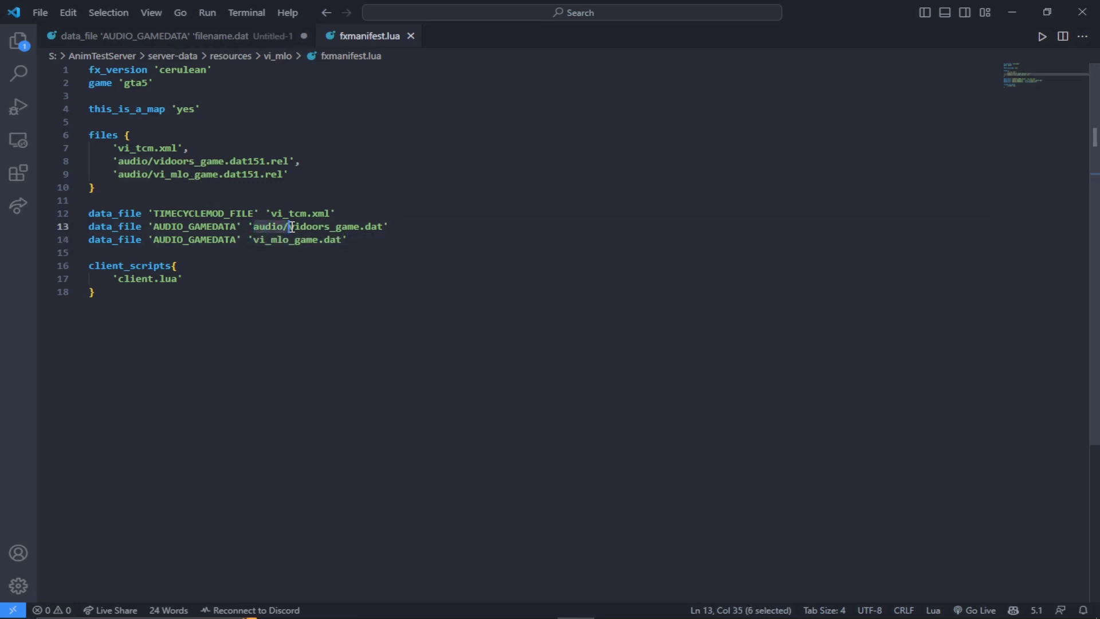
{"action": "left_click", "coordinate": [255, 240]}
{"action": "key", "text": "ctrl+v"}
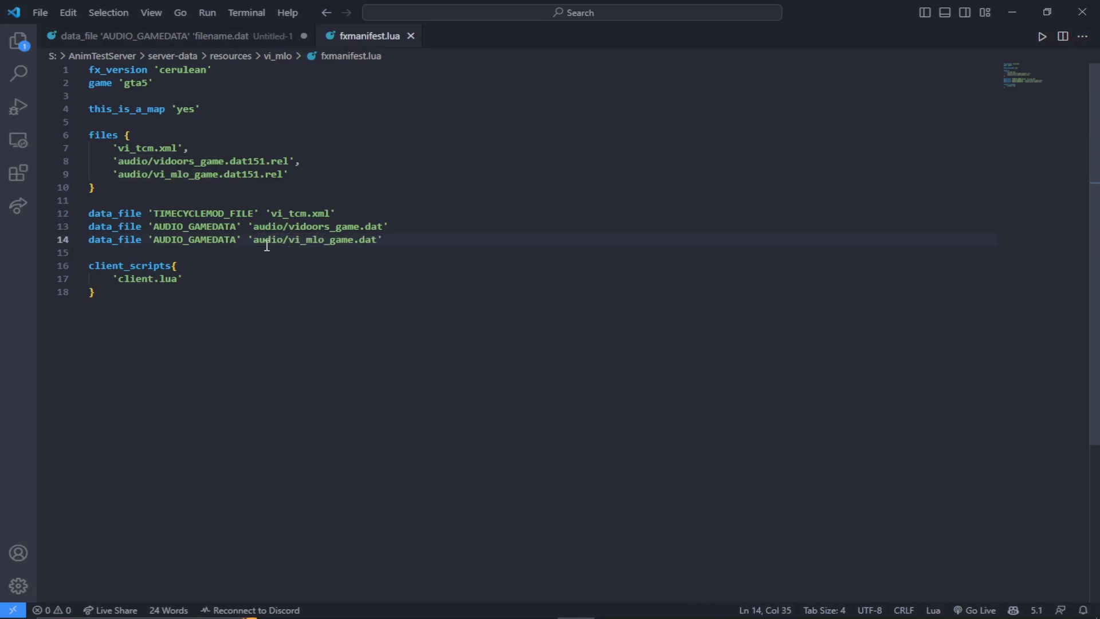
Compare the contents of the vi_mlo resource's audio folder with the AUDIO_GAMEDATA paths in fxmanifest.lua.
{"action": "key", "text": "alt+Tab"}
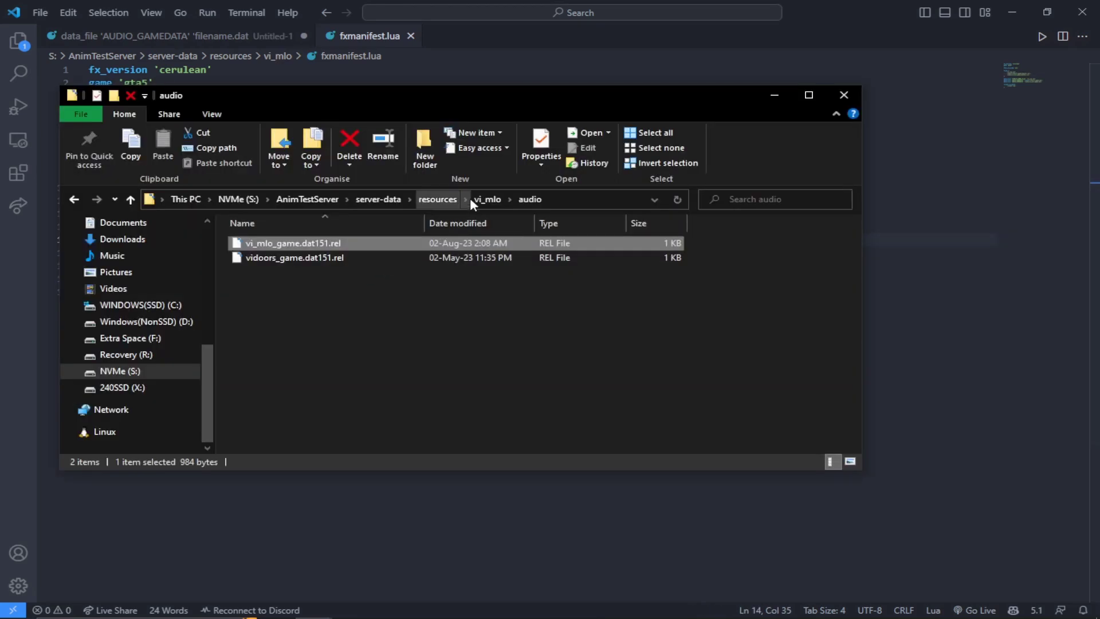
{"action": "key", "text": "alt+Tab"}
{"action": "key", "text": "alt+Tab"}
{"action": "left_click", "coordinate": [487, 199]}
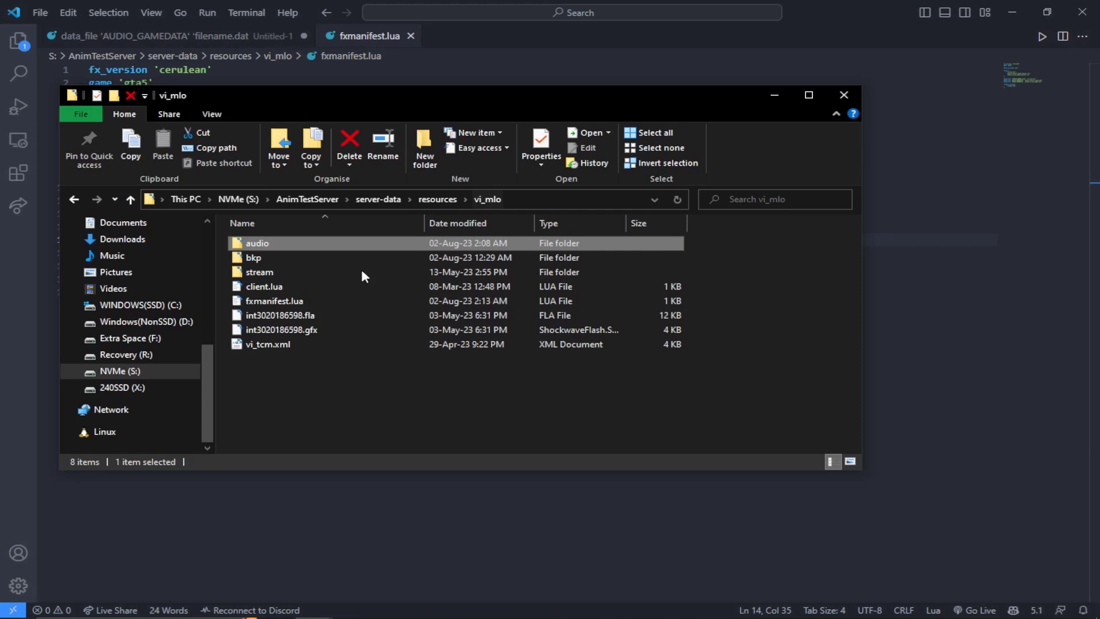
{"action": "double_click", "coordinate": [271, 243]}
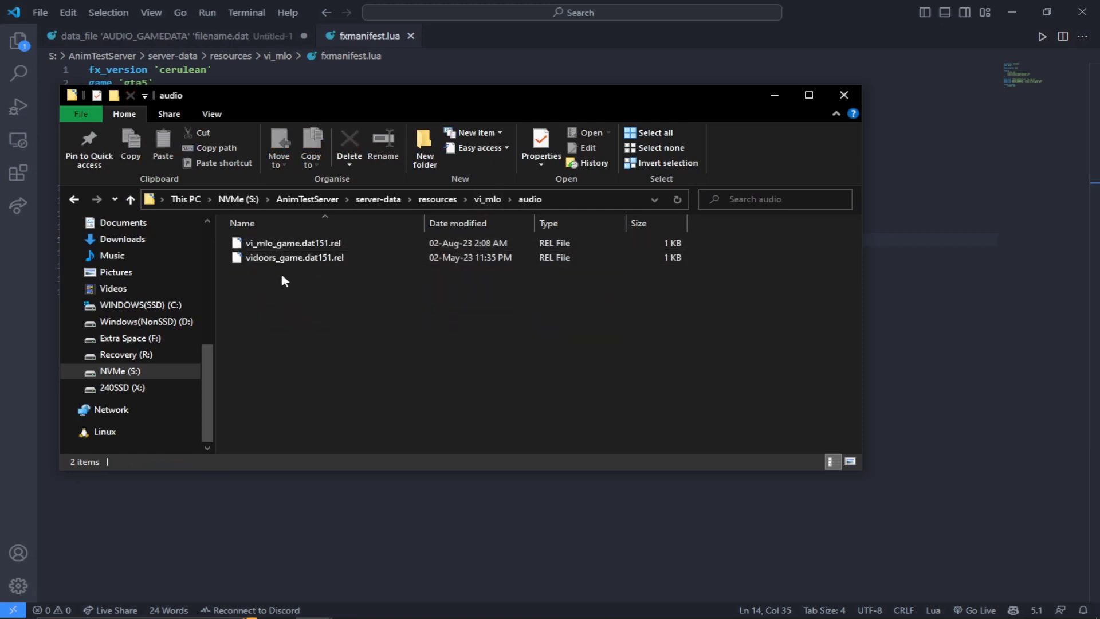
{"action": "key", "text": "BackSpace"}
{"action": "key", "text": "alt+Tab"}
{"action": "left_click", "coordinate": [389, 239]}
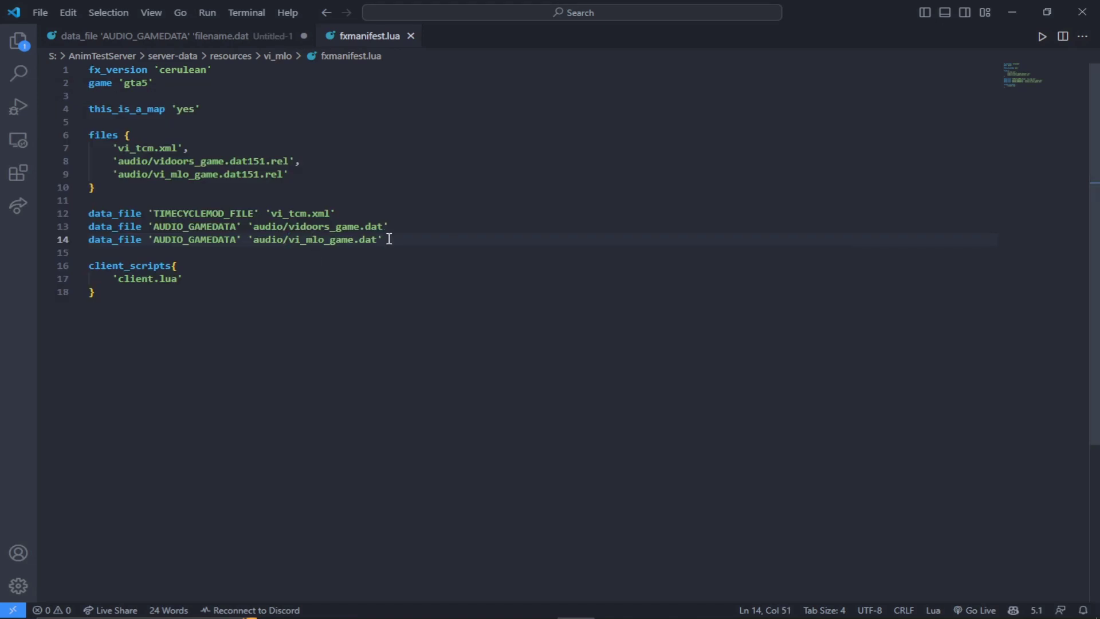